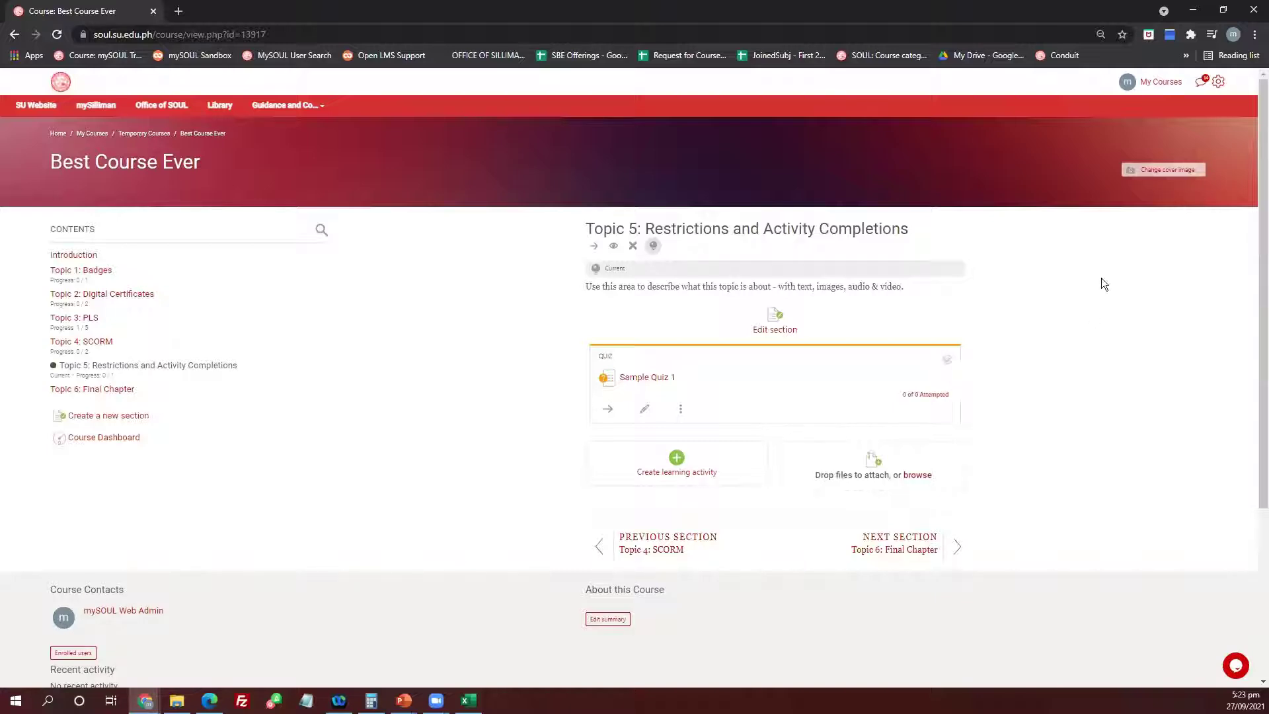
Preview Topic 5 of the course in the Student role and return to the normal role.
left_click(1217, 82)
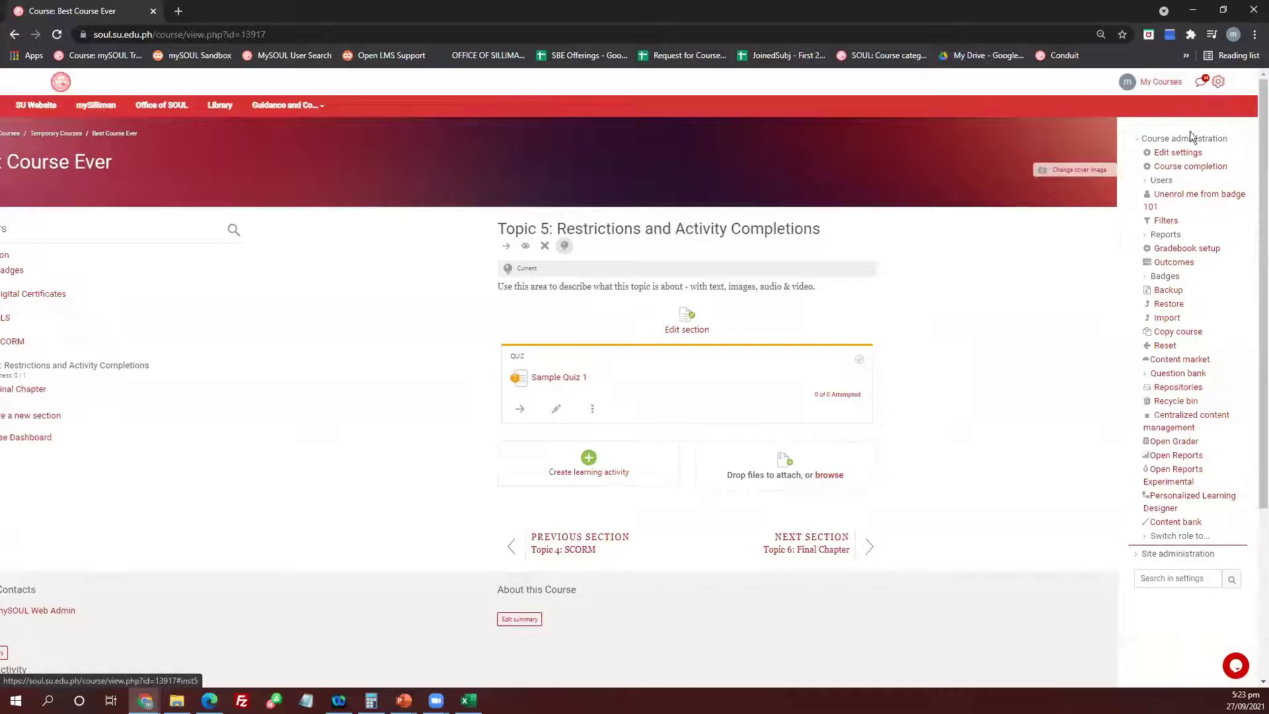
left_click(1170, 536)
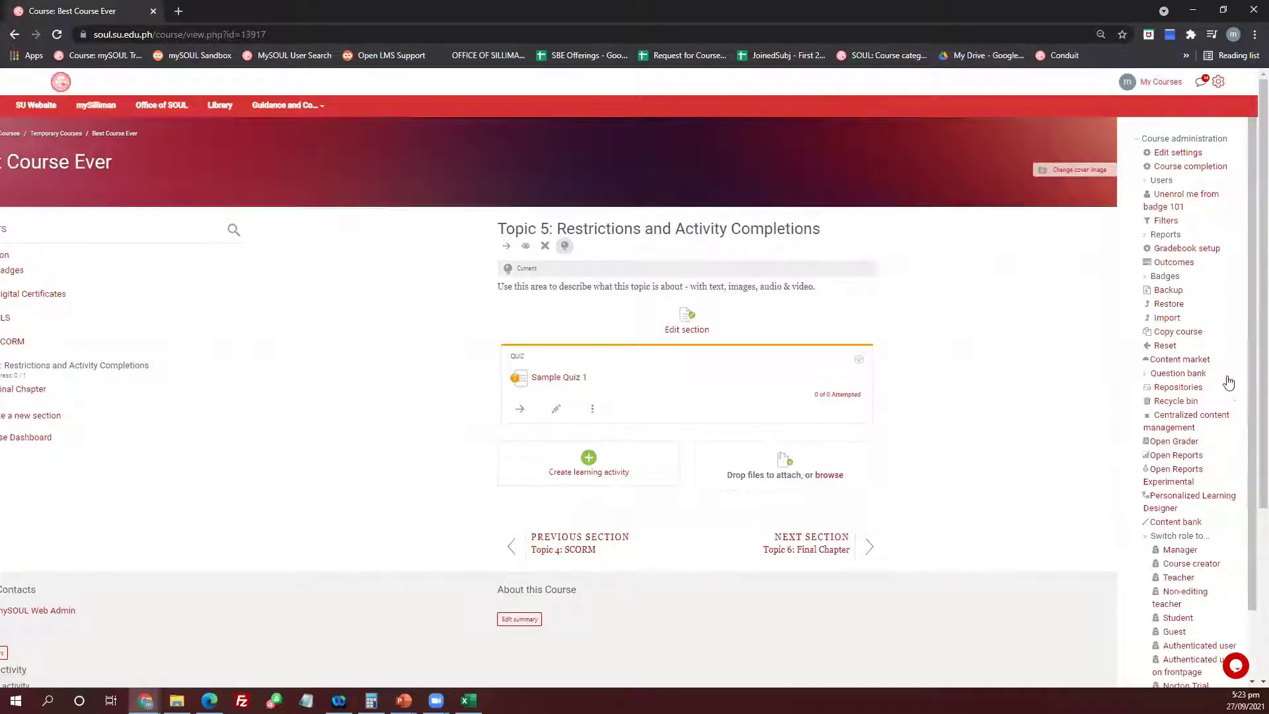
scroll(1173, 539, "down", 1)
left_click(1176, 541)
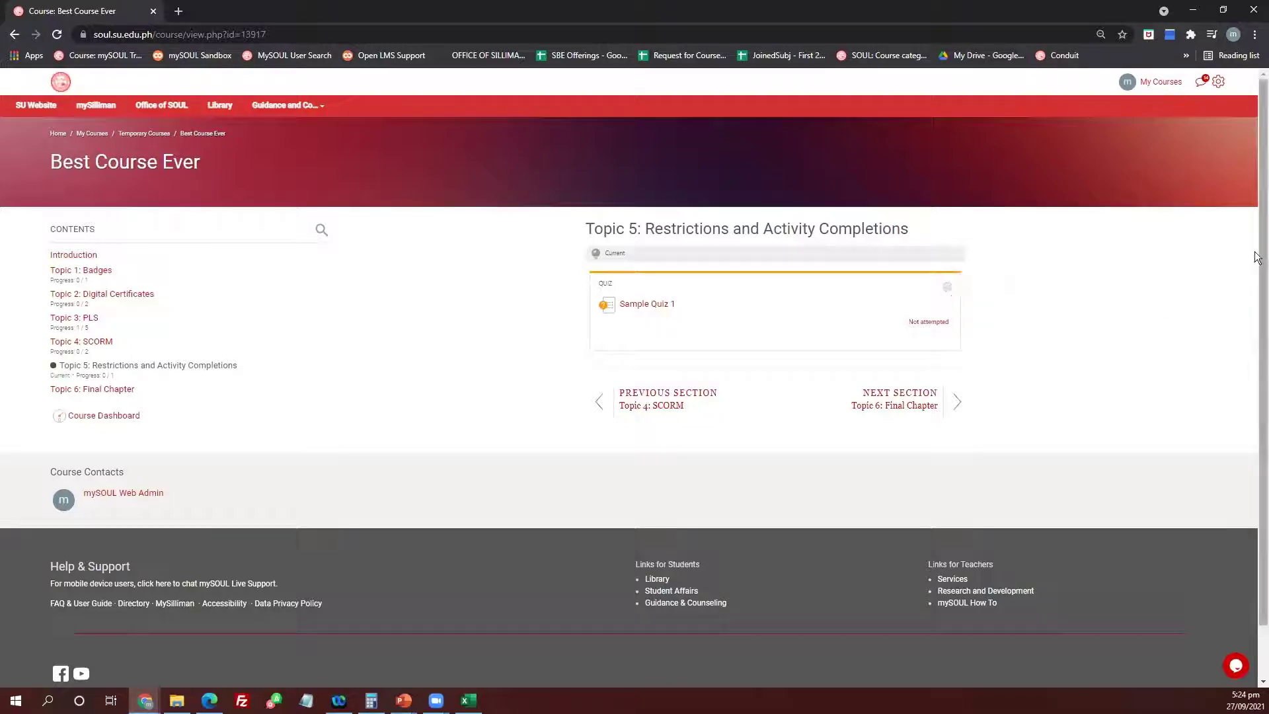
left_click(1220, 83)
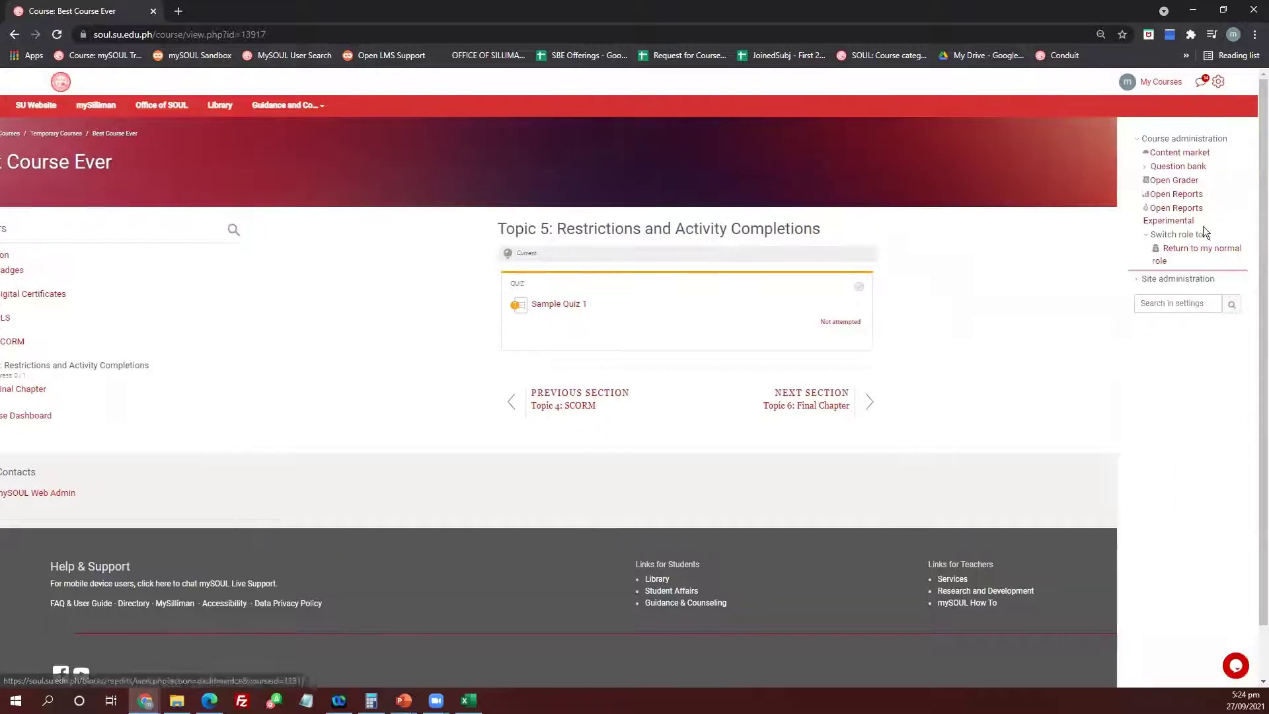
left_click(1202, 249)
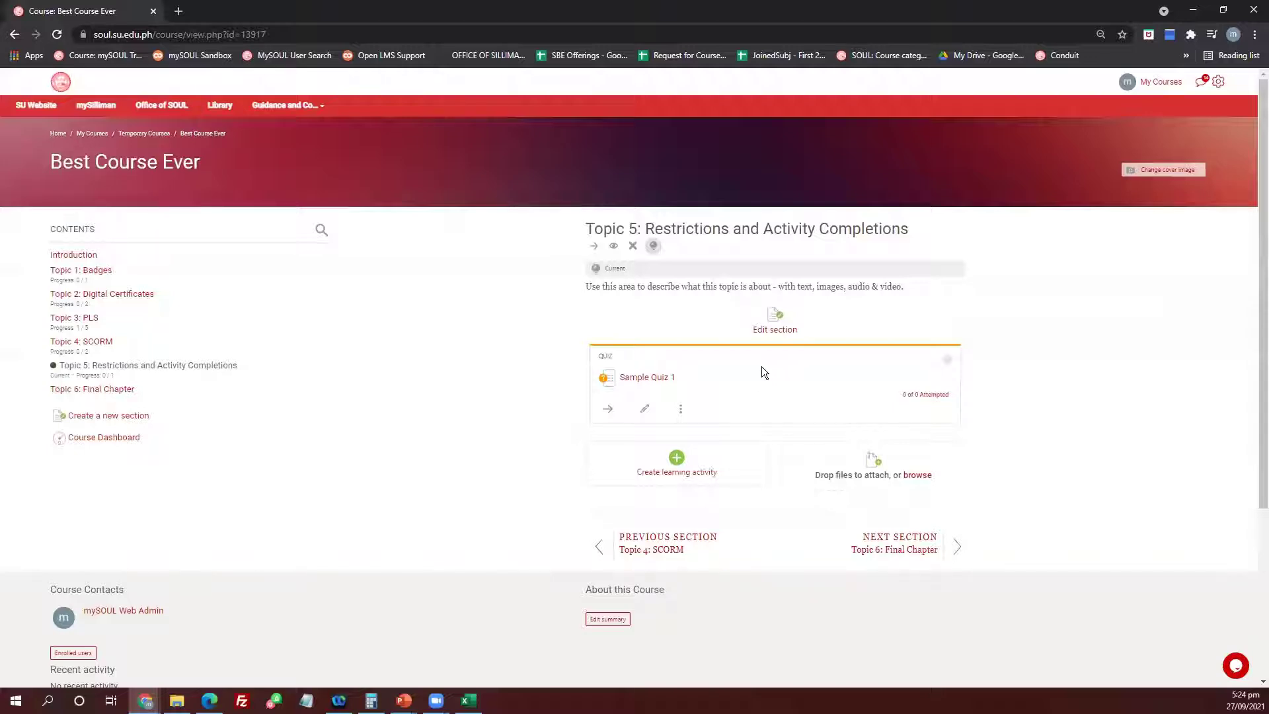
Set Sample Quiz 1 to show as complete when conditions are met, requiring students to view it and receive a grade, and save it.
left_click(644, 409)
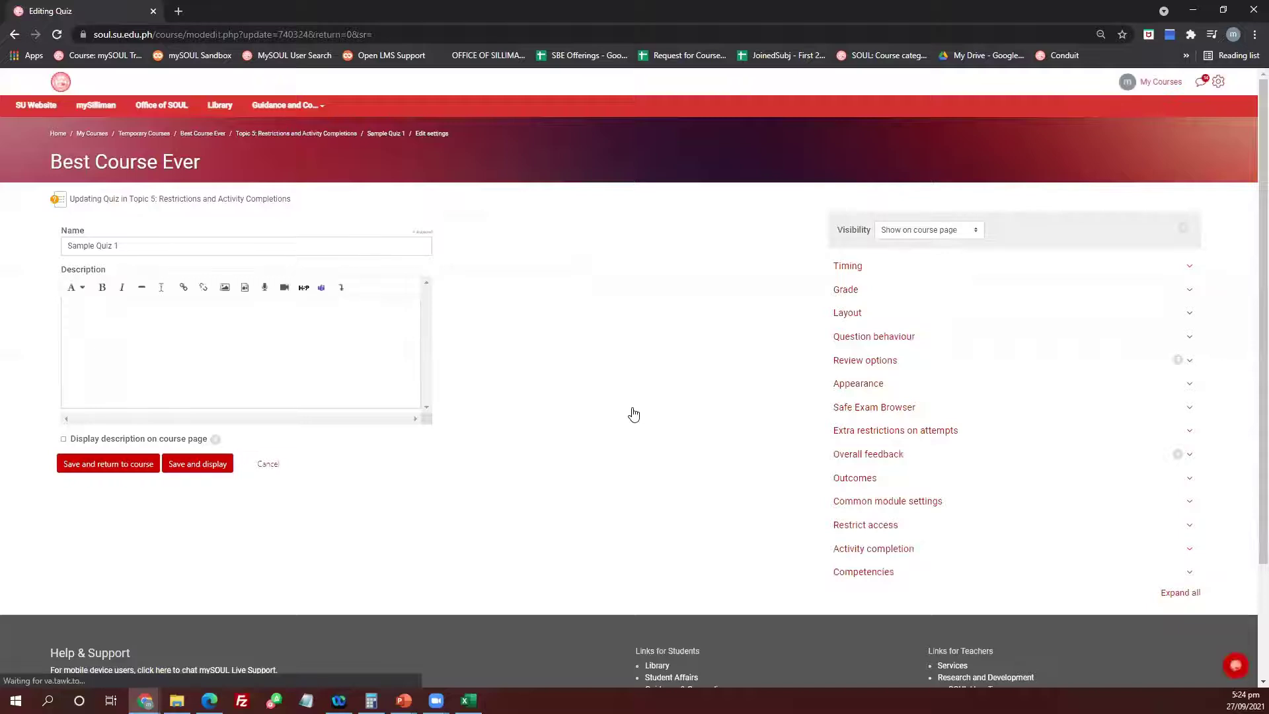
scroll(910, 533, "down", 1)
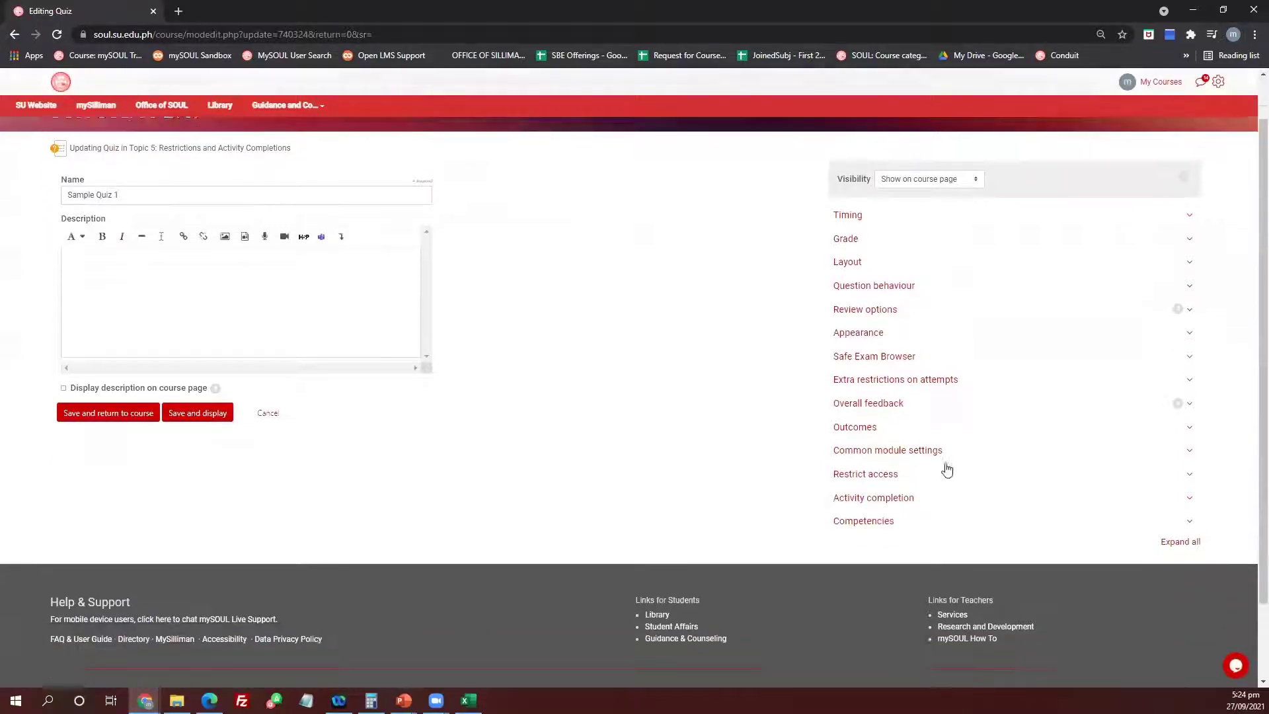
left_click(925, 488)
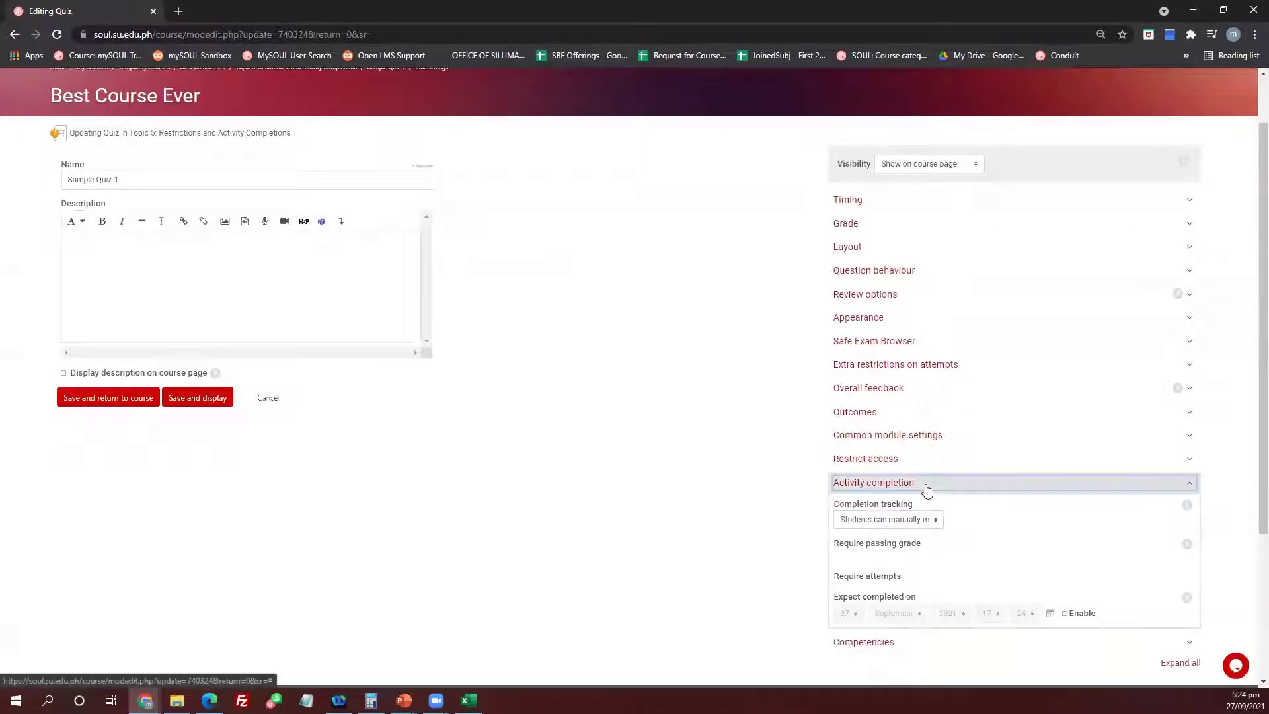
scroll(925, 486, "down", 2)
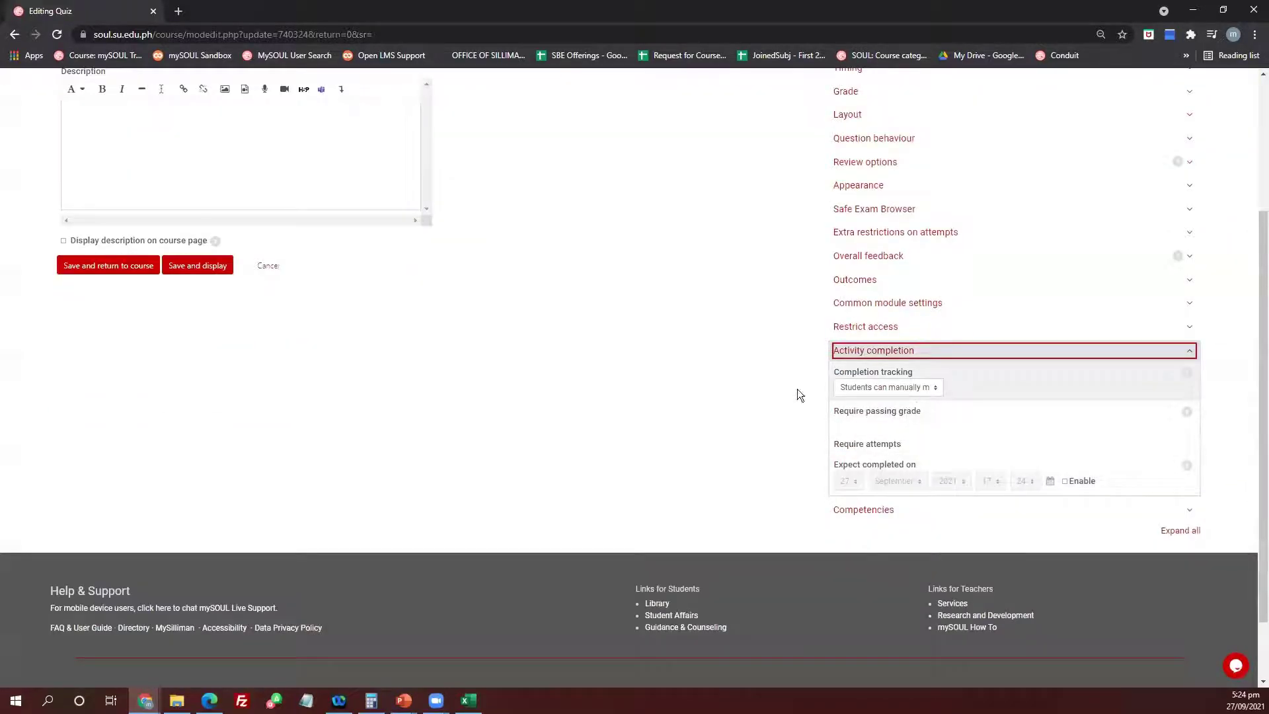
left_click(919, 387)
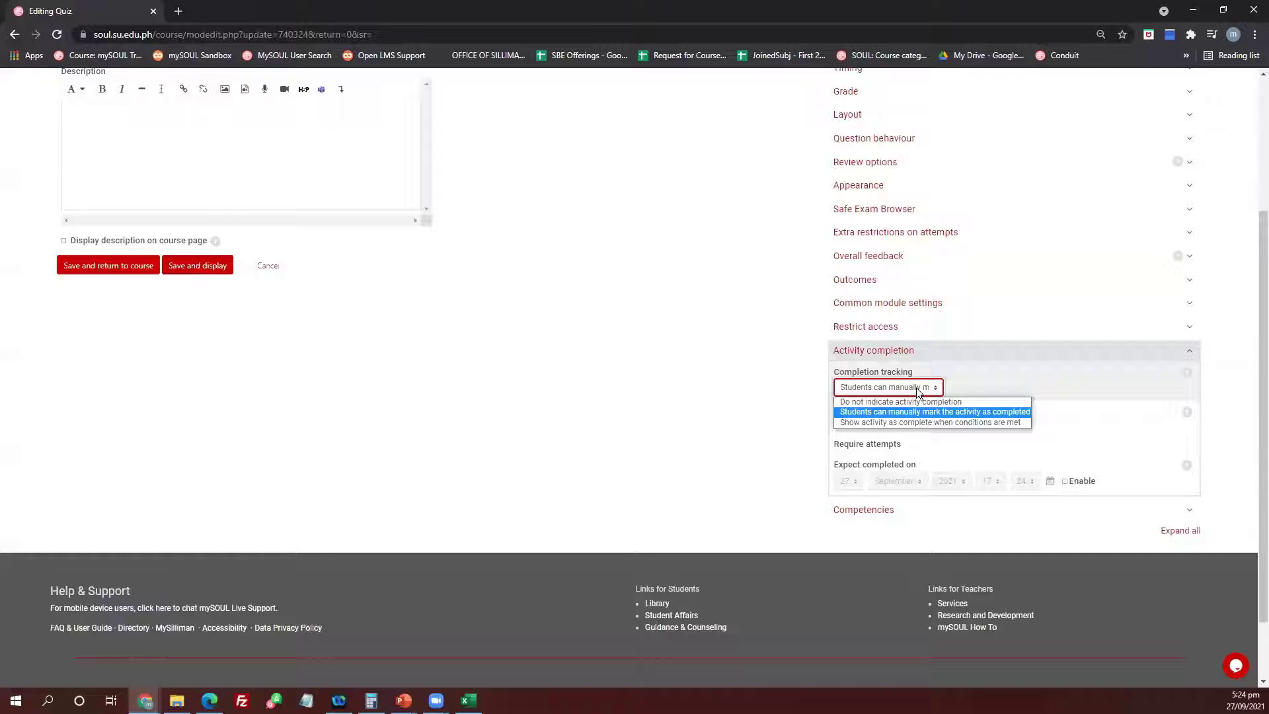
left_click(901, 423)
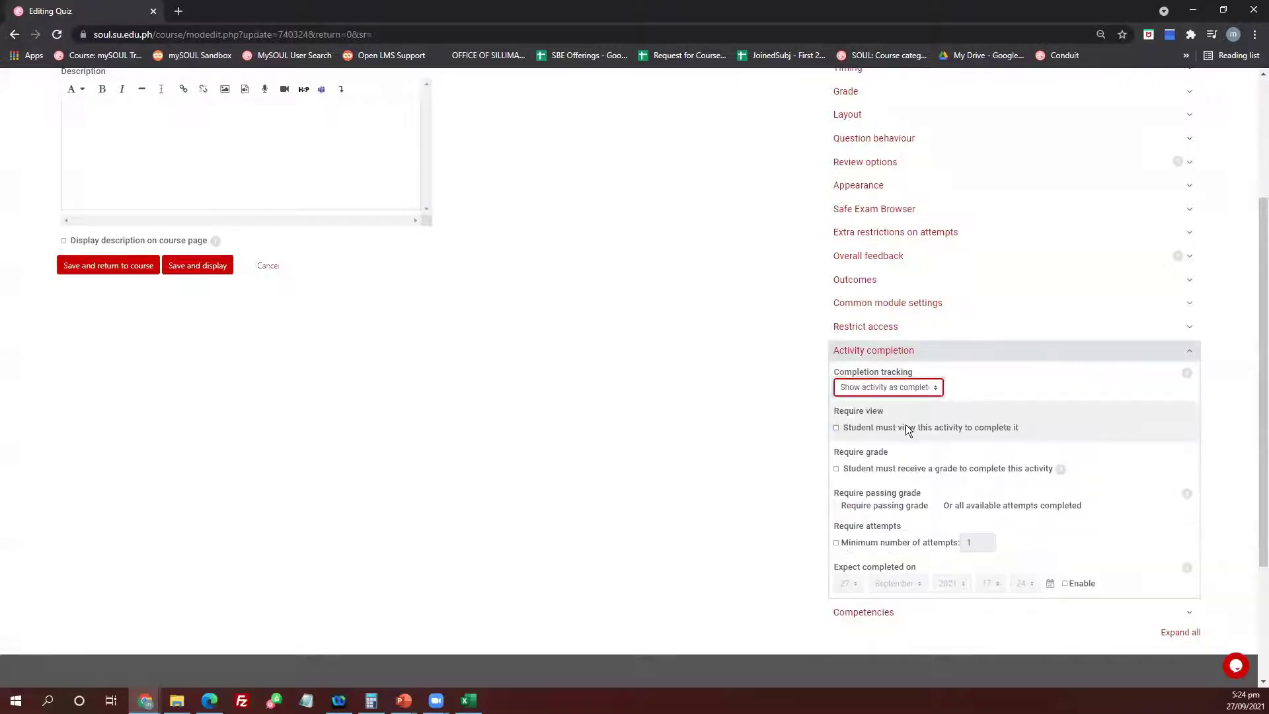
left_click(836, 427)
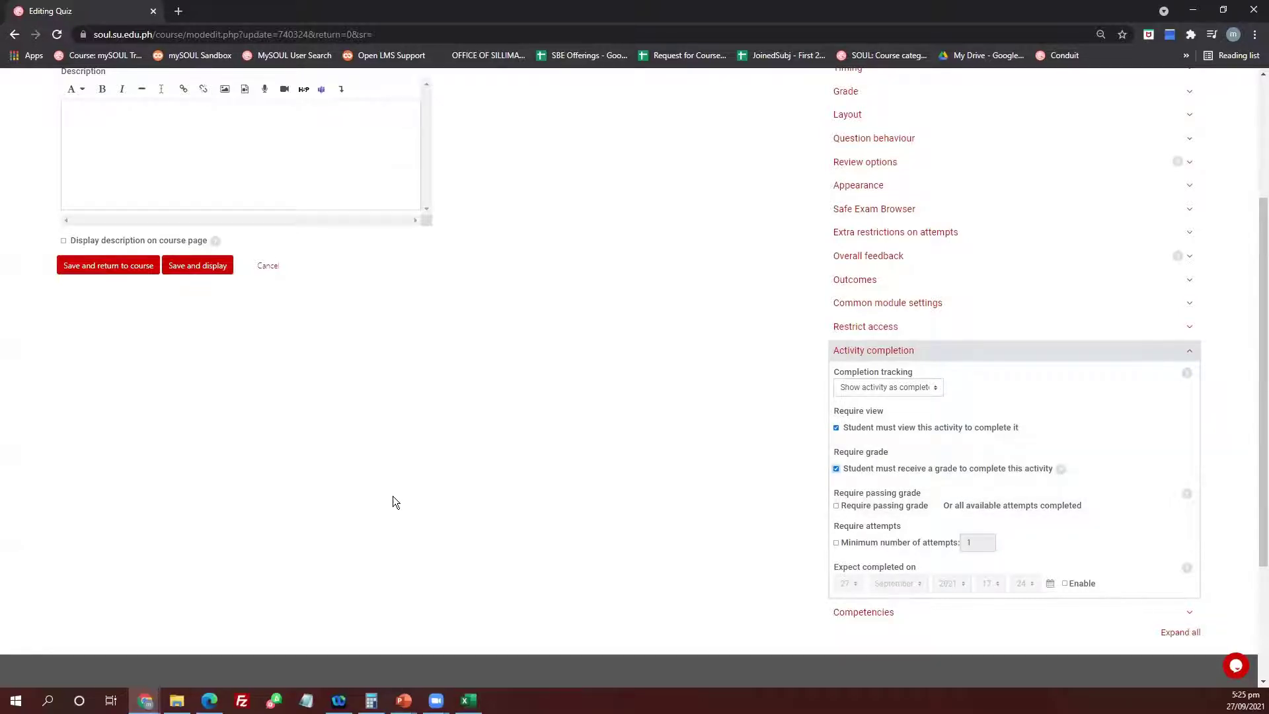
left_click(197, 265)
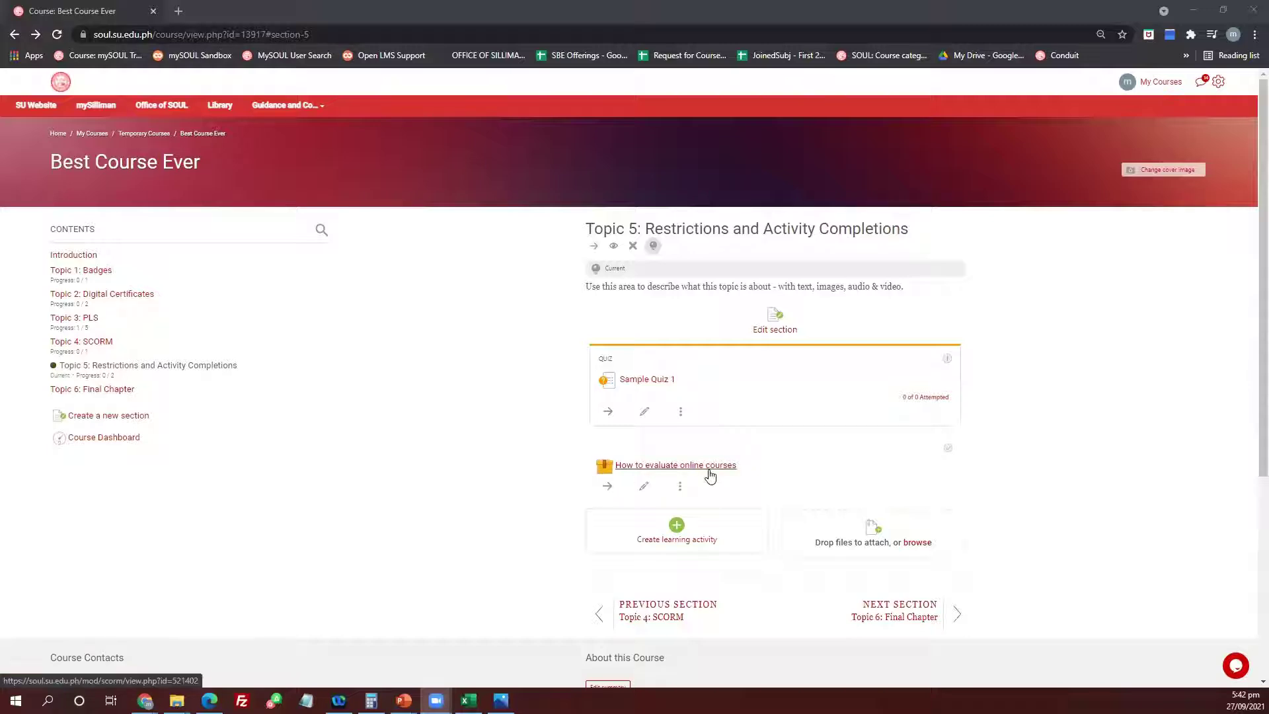
Add an activity completion restriction to How to evaluate online courses, requiring Sample Quiz 1 to be marked complete.
left_click(644, 486)
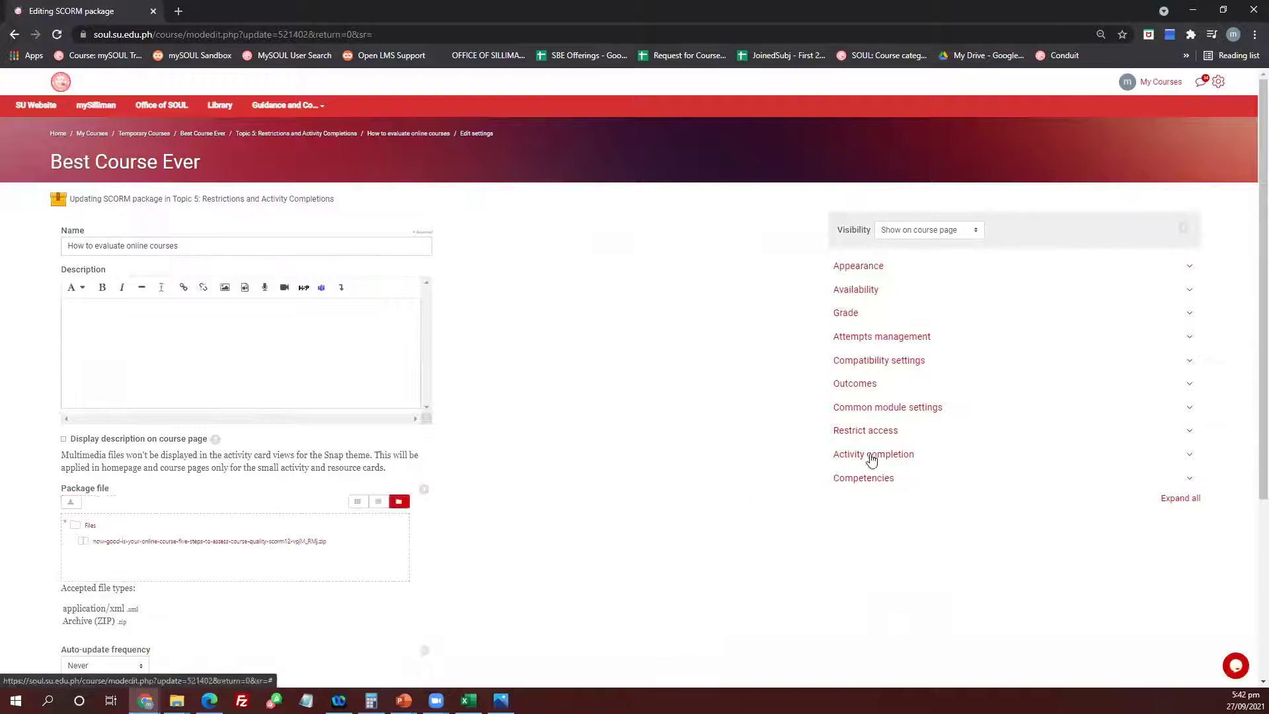
left_click(905, 437)
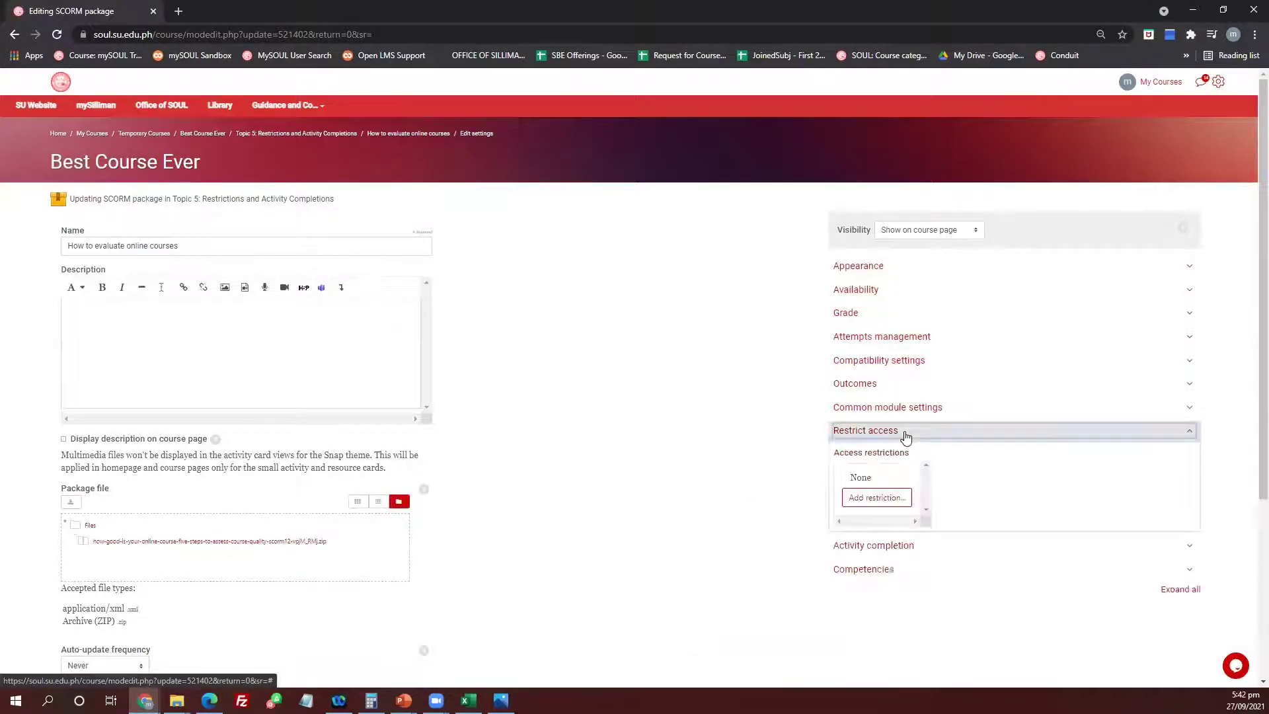
left_click(876, 498)
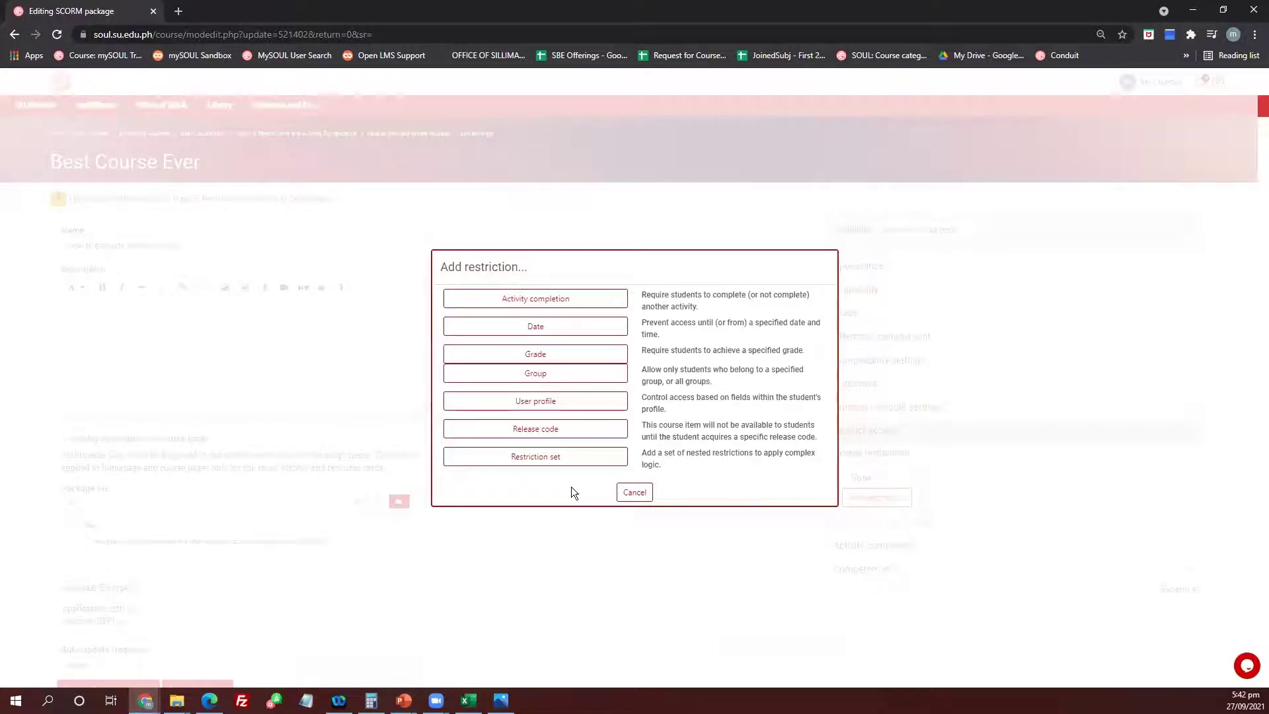
left_click(545, 300)
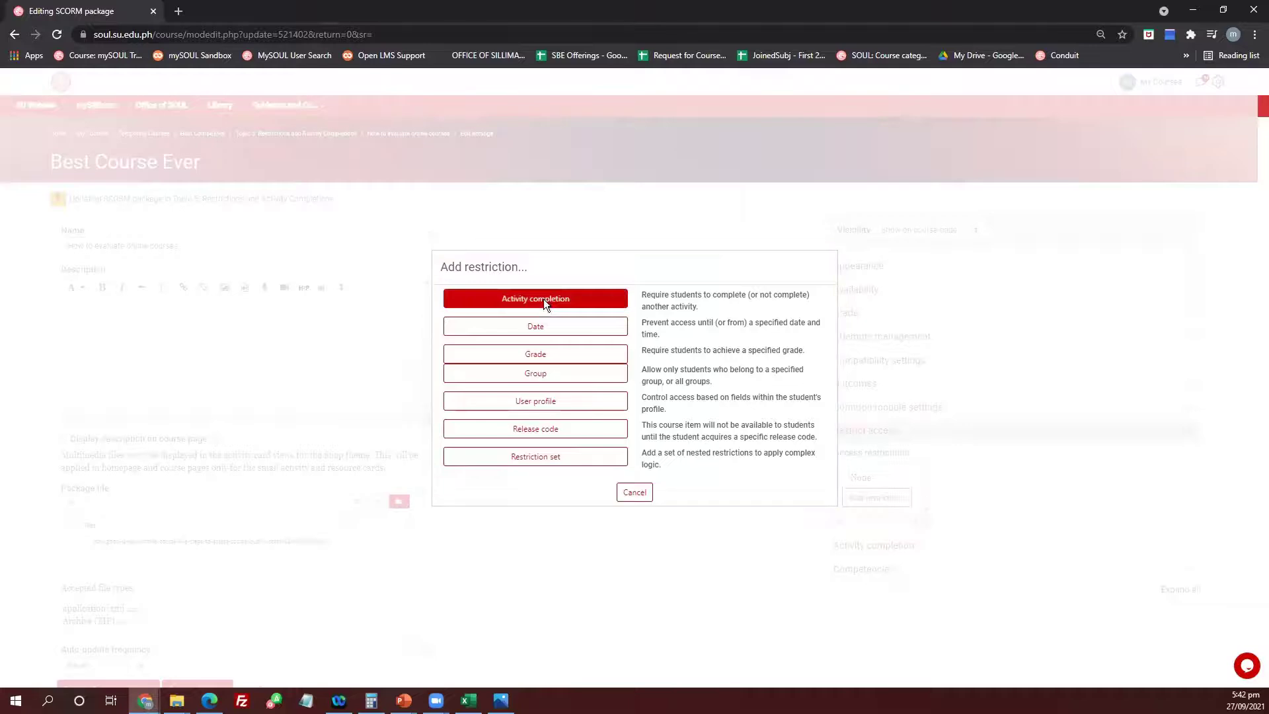
left_click(1023, 514)
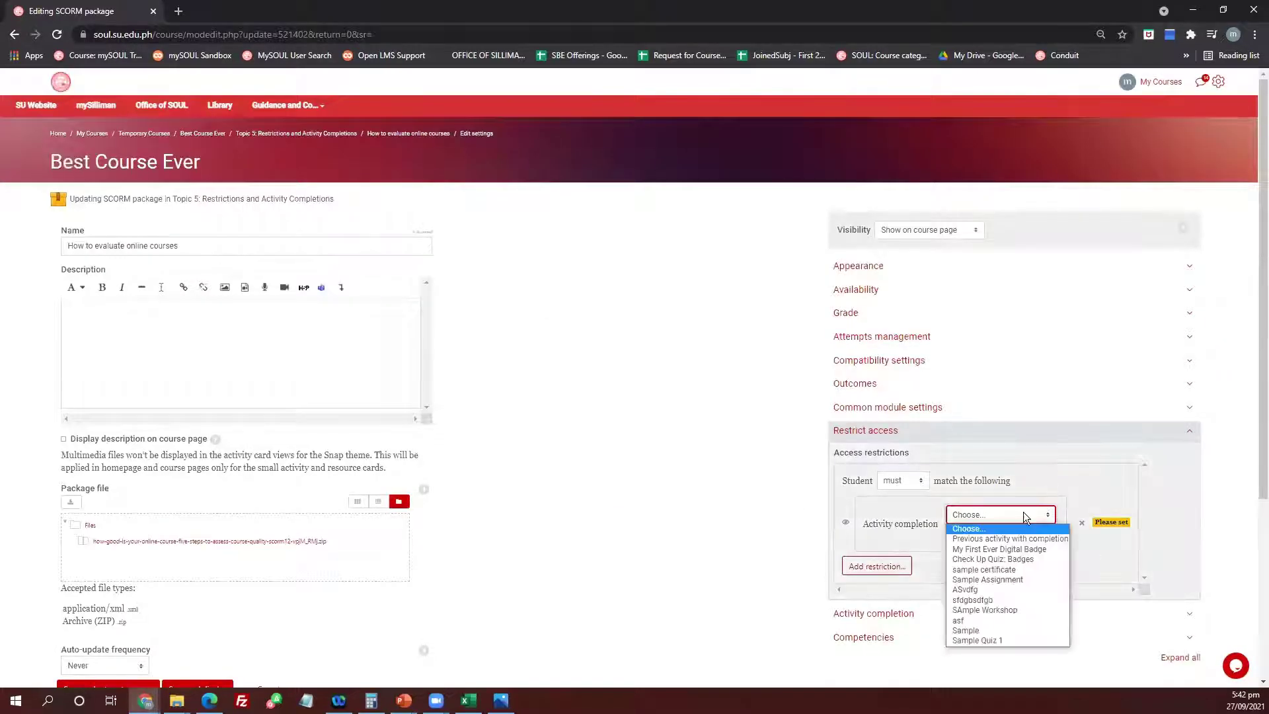
left_click(991, 639)
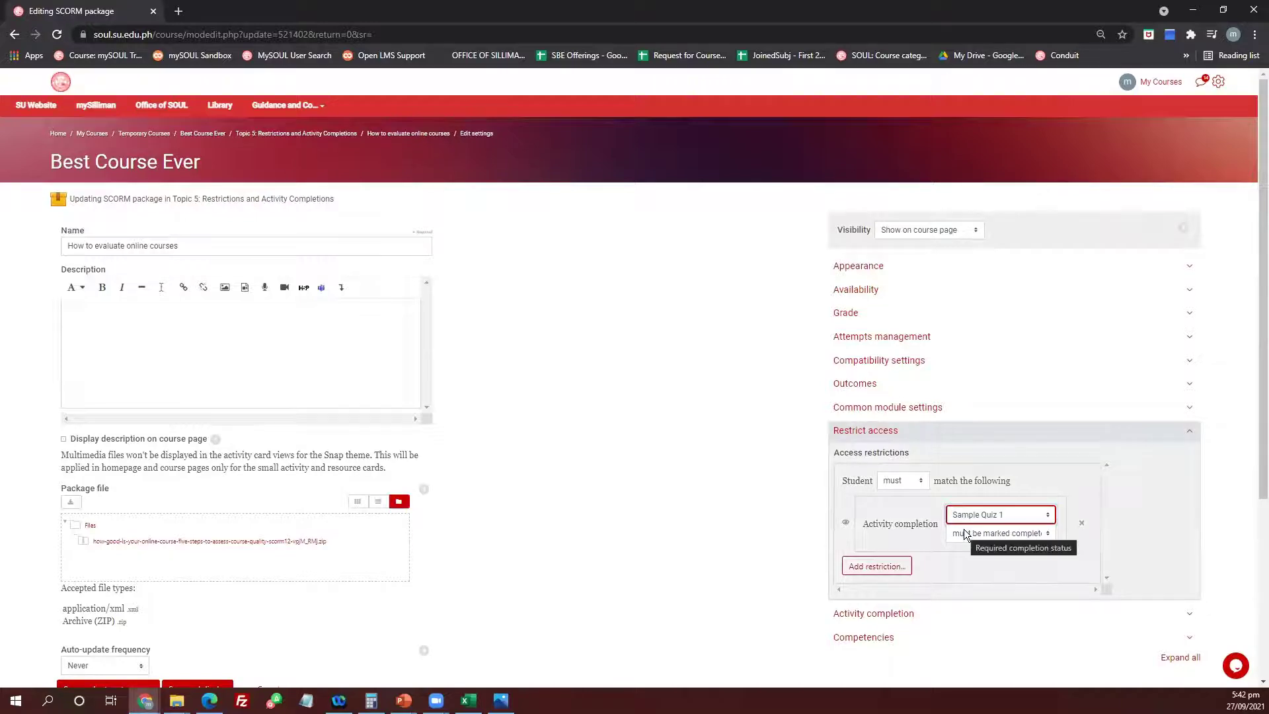
Add a grade restriction to the package requiring a Sample Quiz 1 grade of at least 70%.
scroll(961, 528, "down", 1)
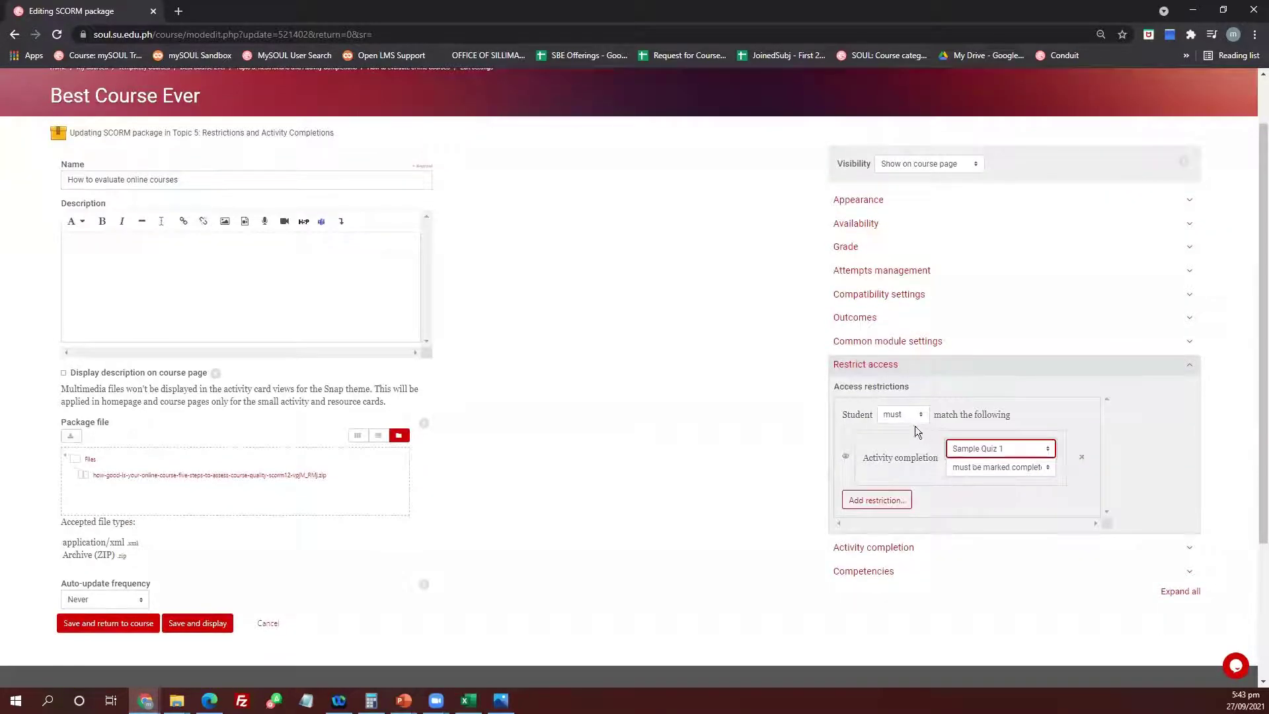
left_click(885, 500)
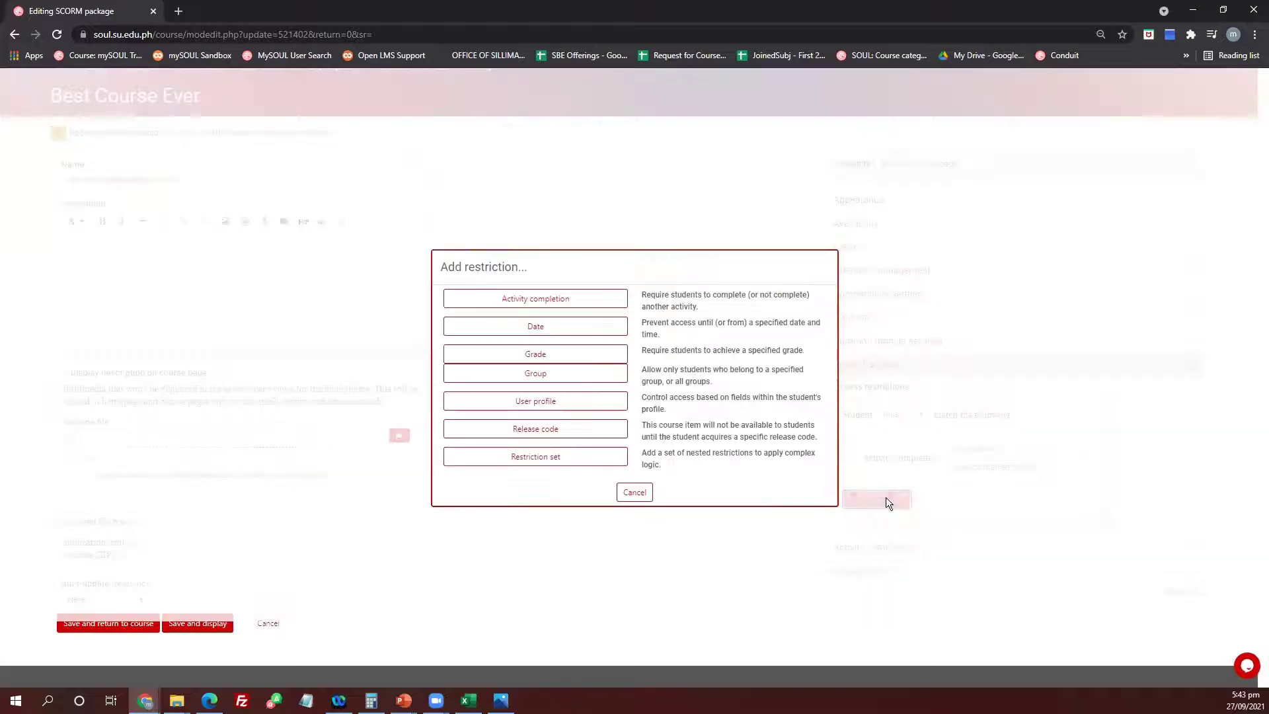
left_click(553, 357)
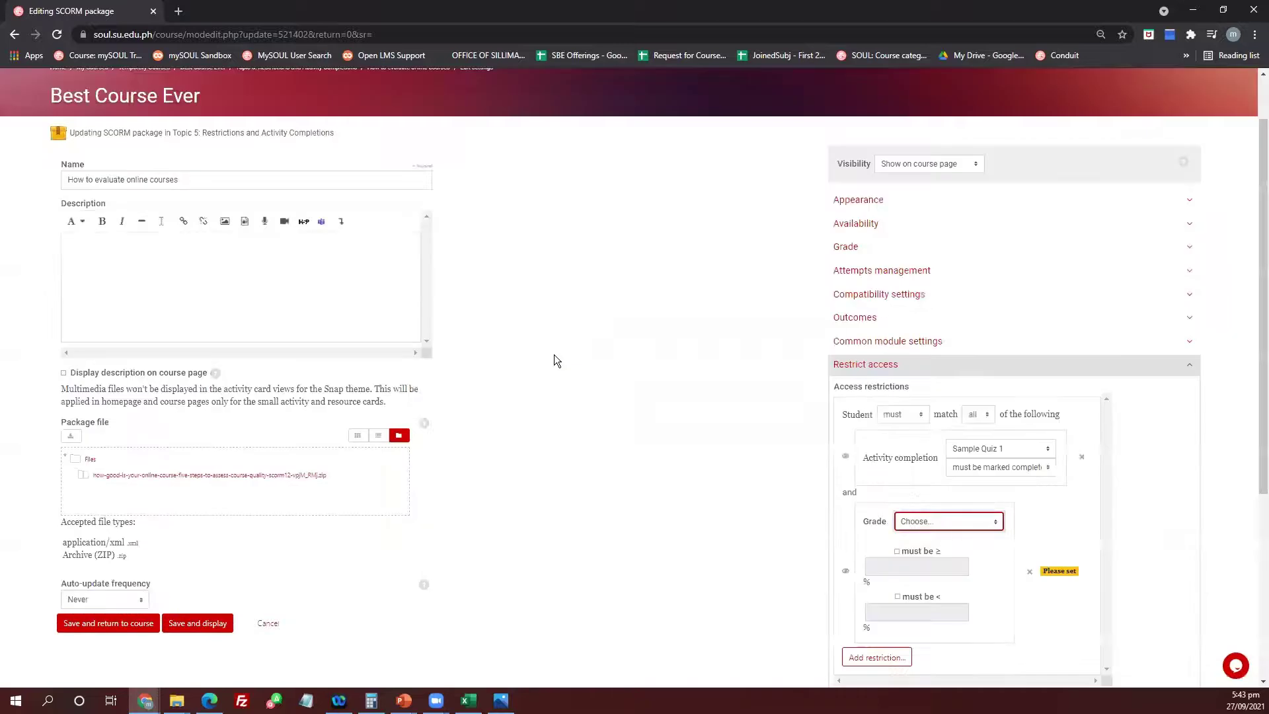
scroll(950, 477, "down", 1)
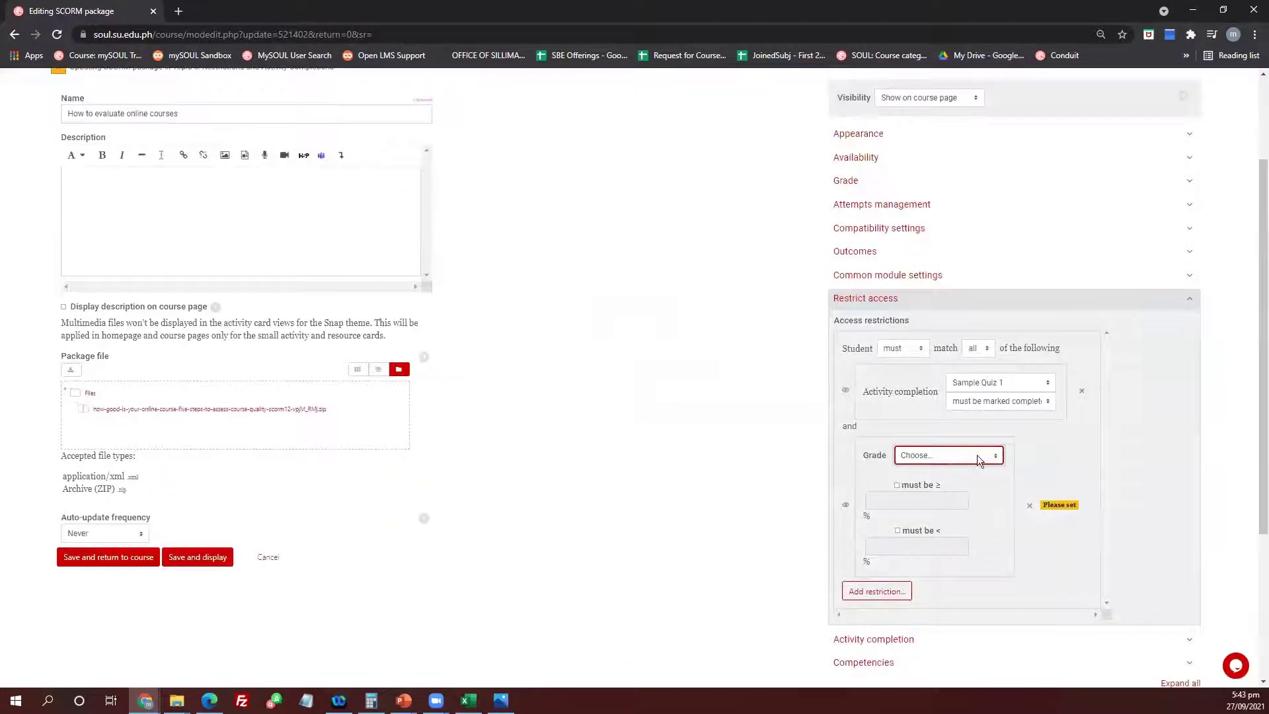
left_click(976, 455)
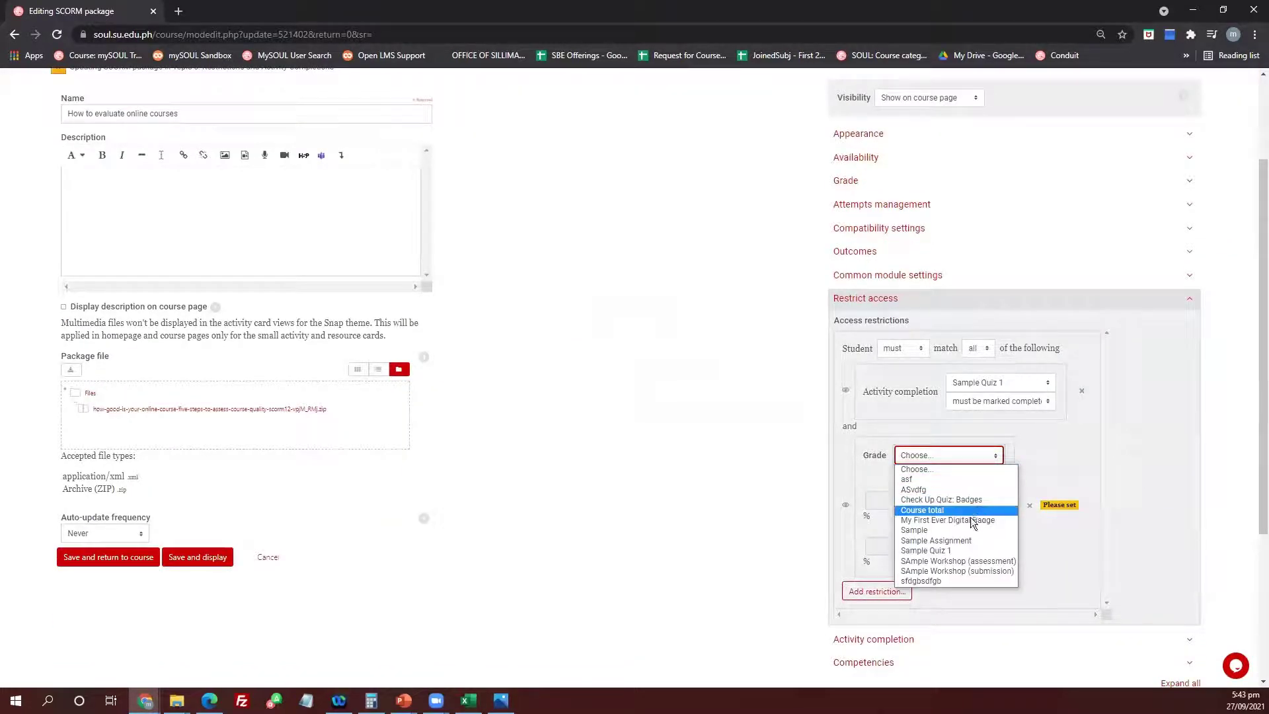
left_click(961, 552)
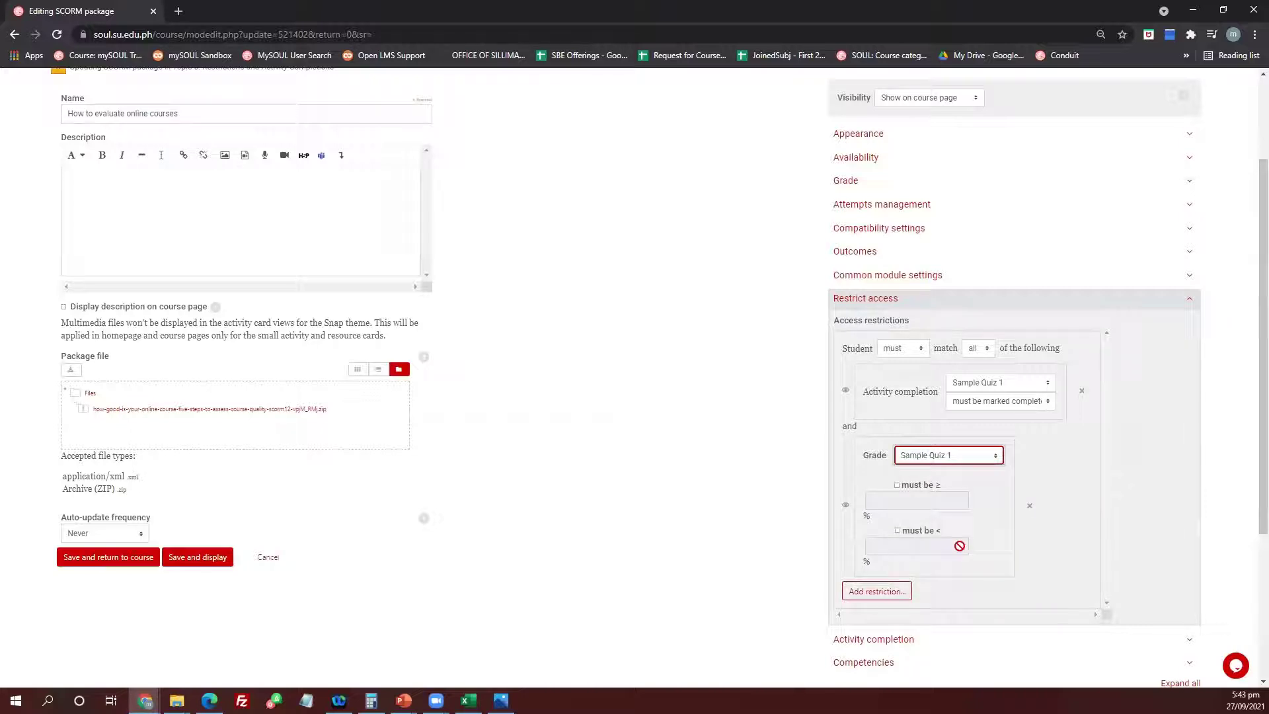
left_click(897, 485)
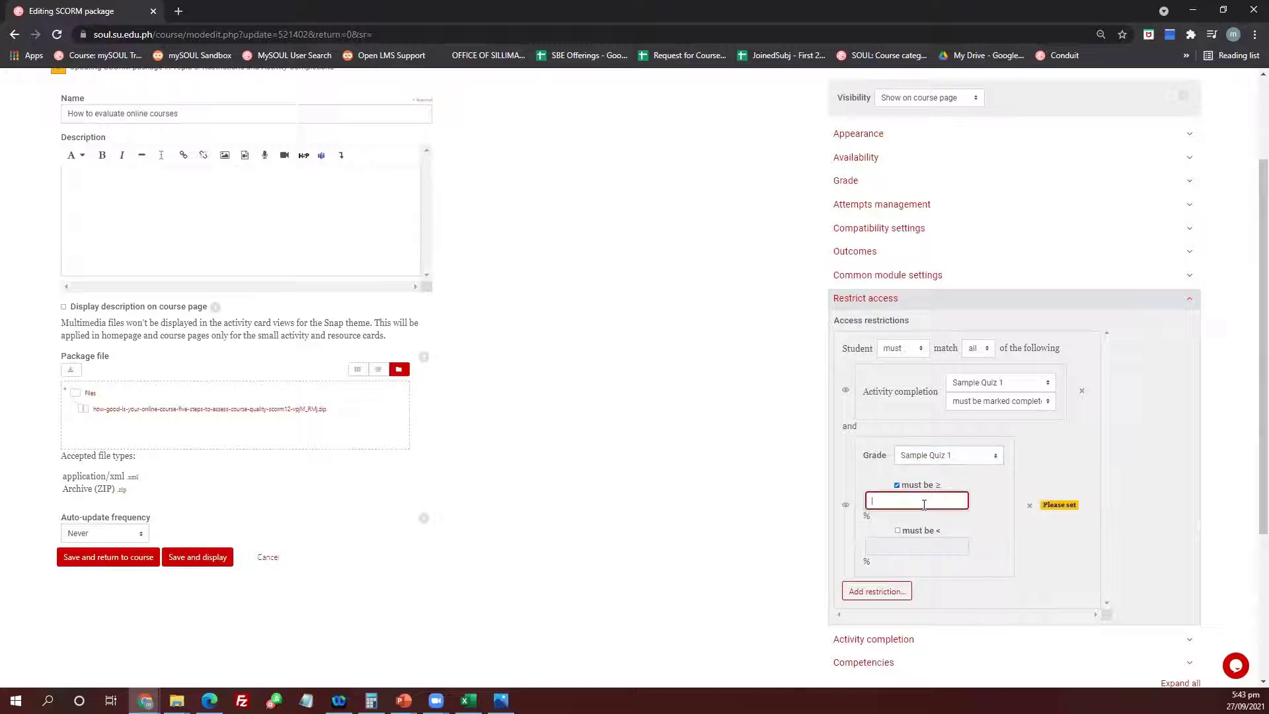
type("70")
Try matching any of the access restrictions and set the match rule back to all.
left_click(975, 349)
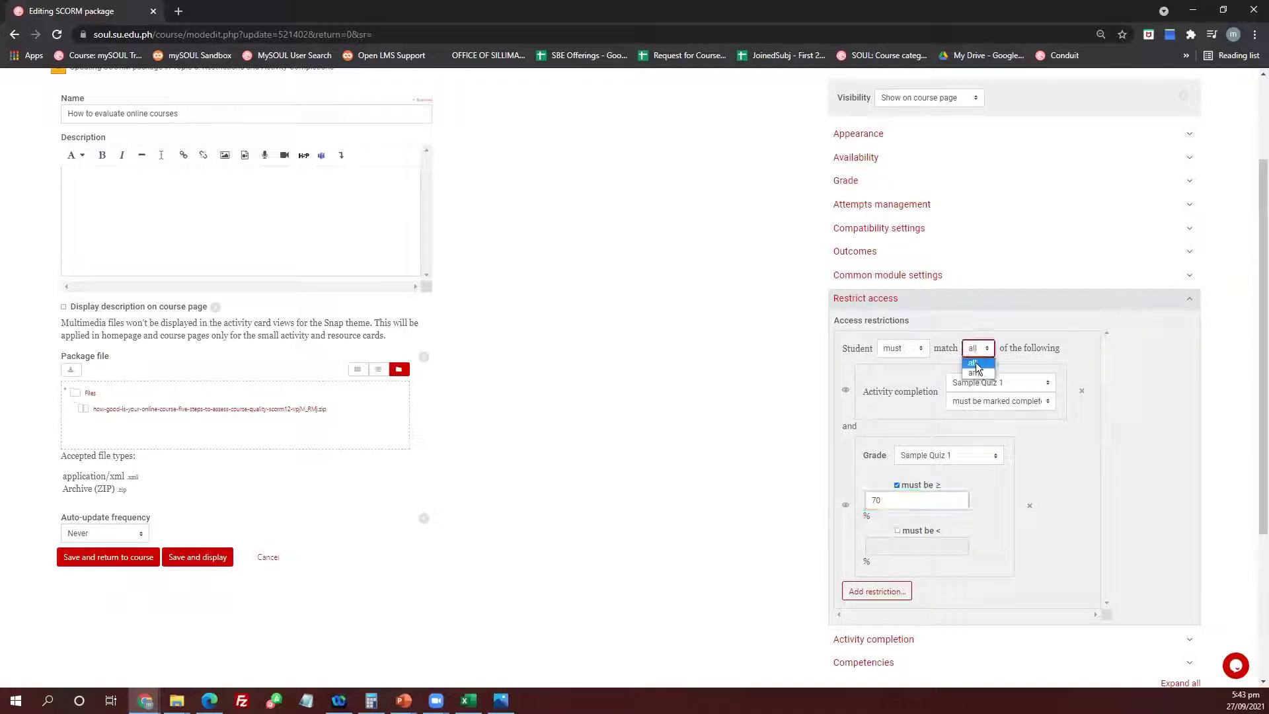
left_click(974, 362)
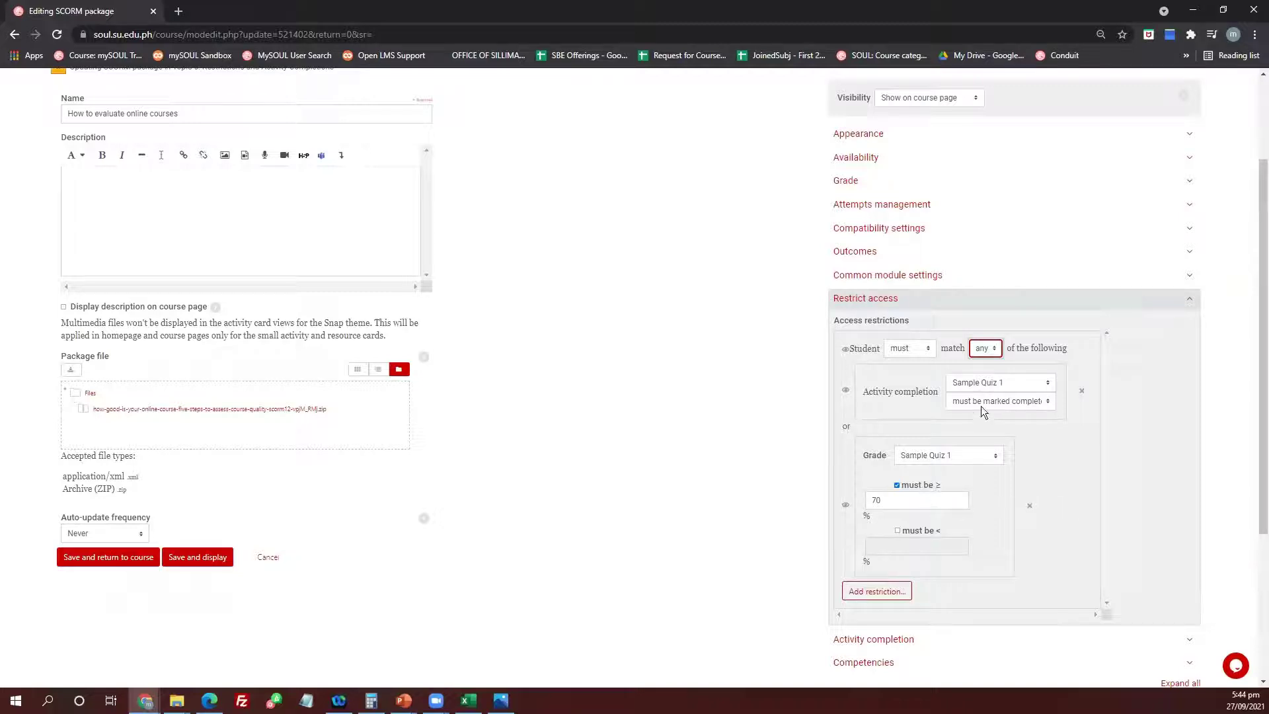
left_click(989, 350)
left_click(988, 369)
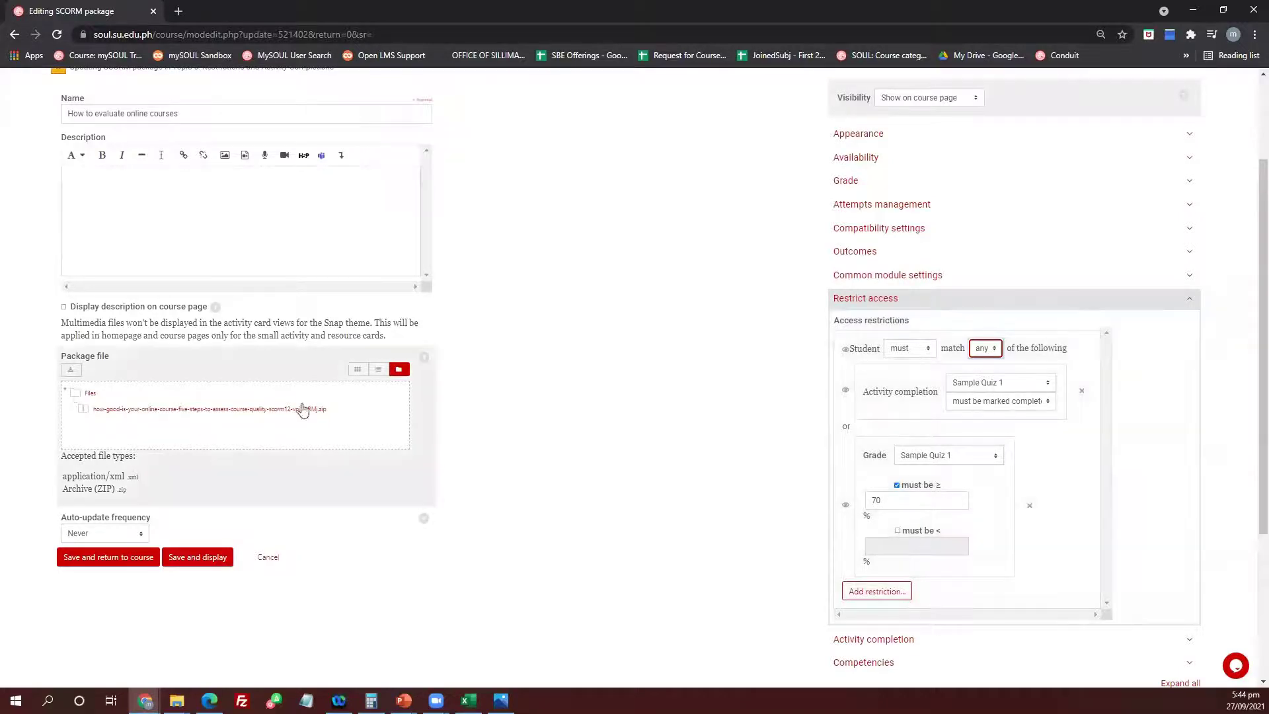
left_click(988, 362)
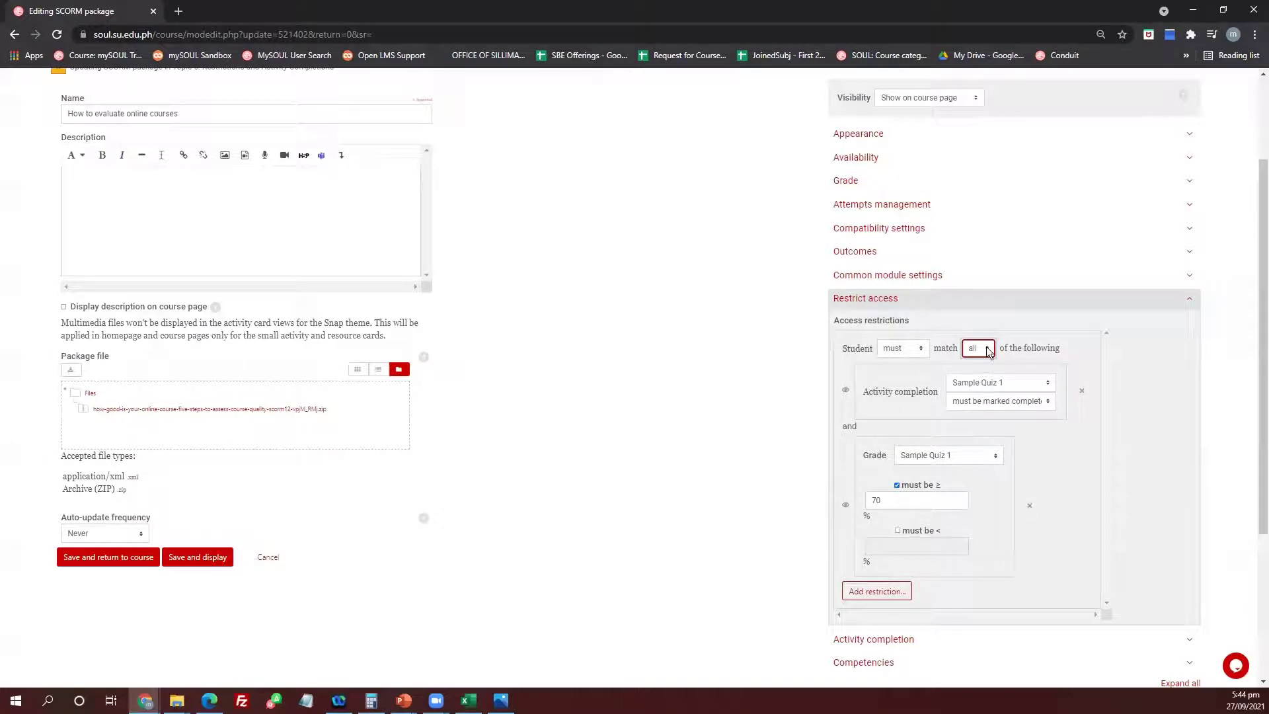
Save the SCORM package's settings and return to the course.
scroll(958, 456, "down", 3)
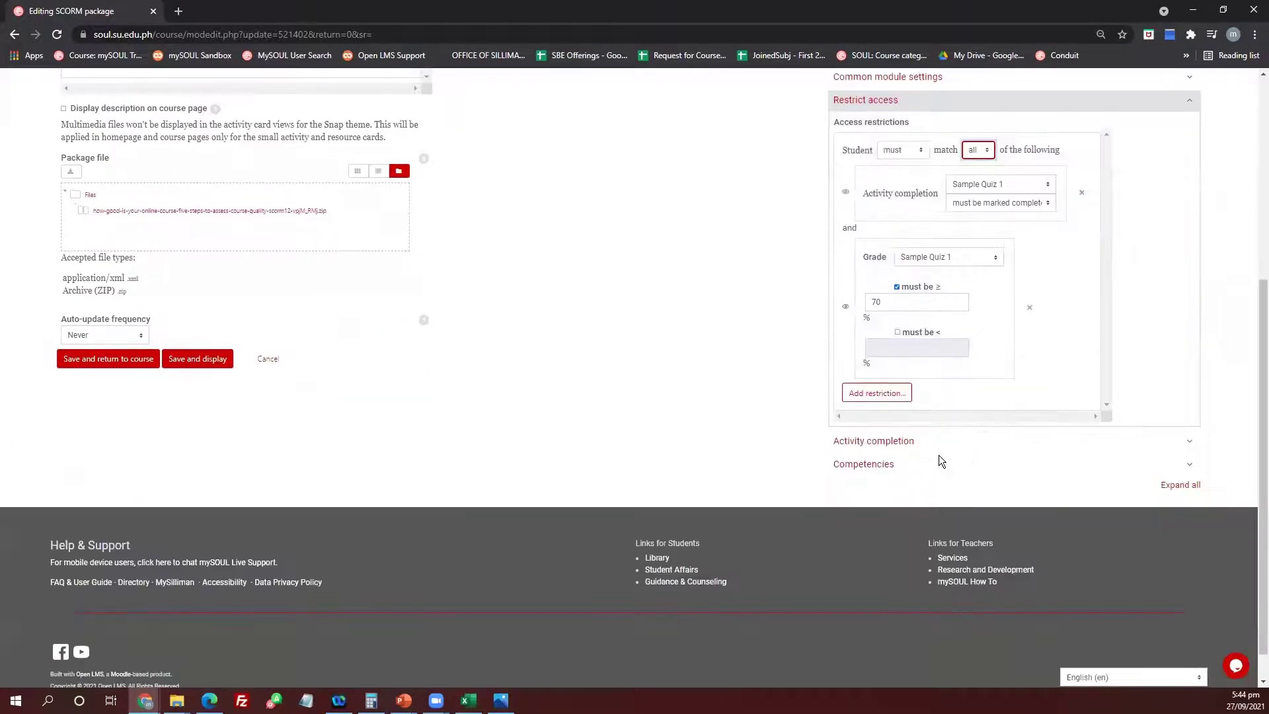
left_click(116, 365)
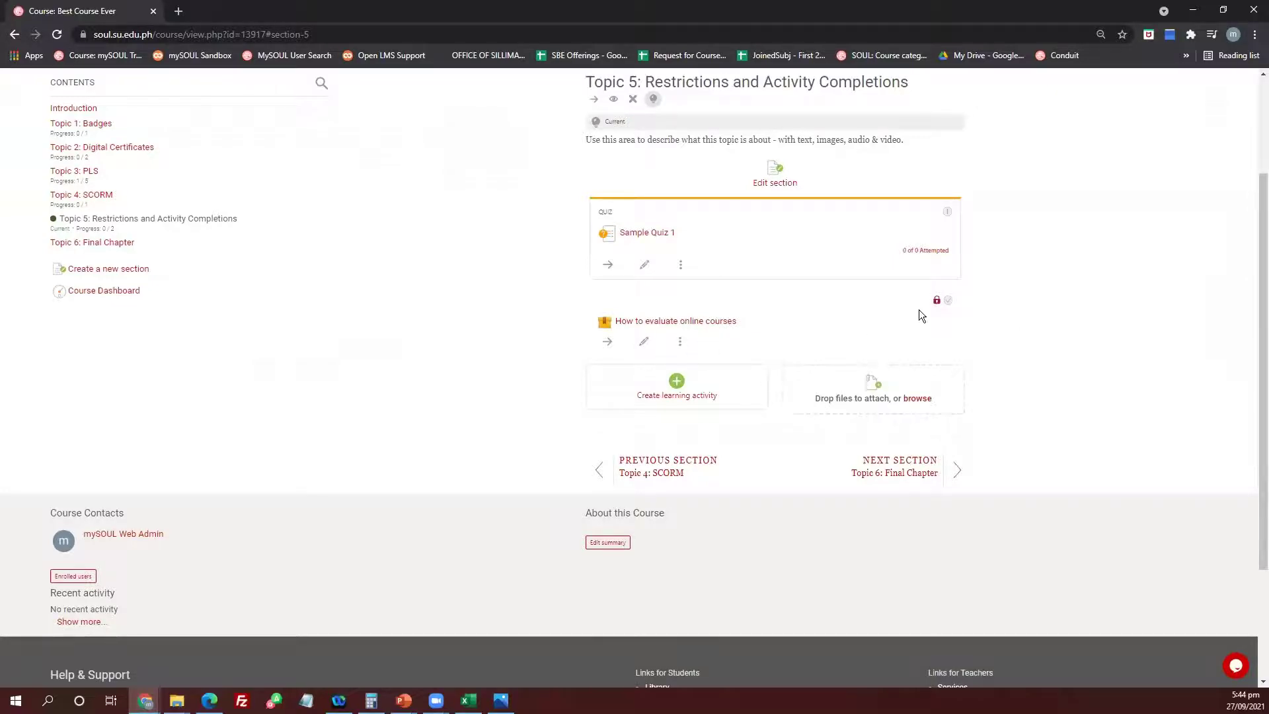
Check the access conditions and the page of How to evaluate online courses, and go back to the course.
left_click(935, 303)
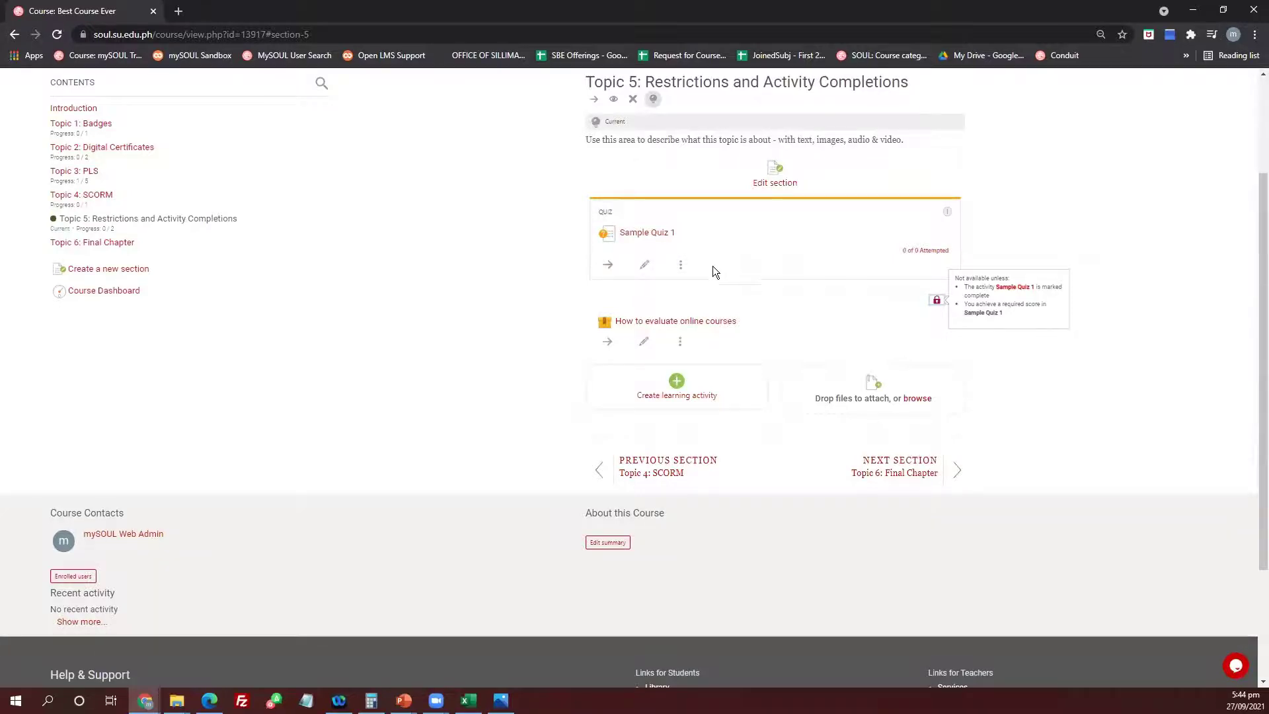
left_click(727, 322)
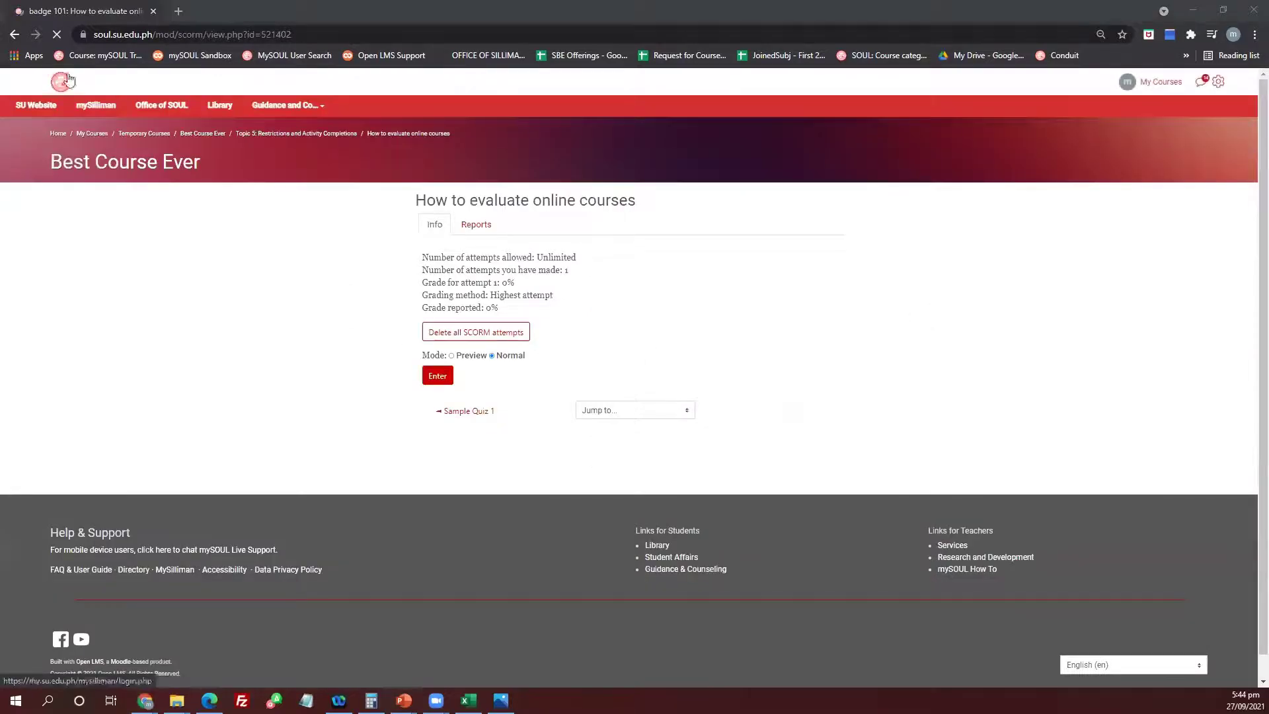
left_click(15, 35)
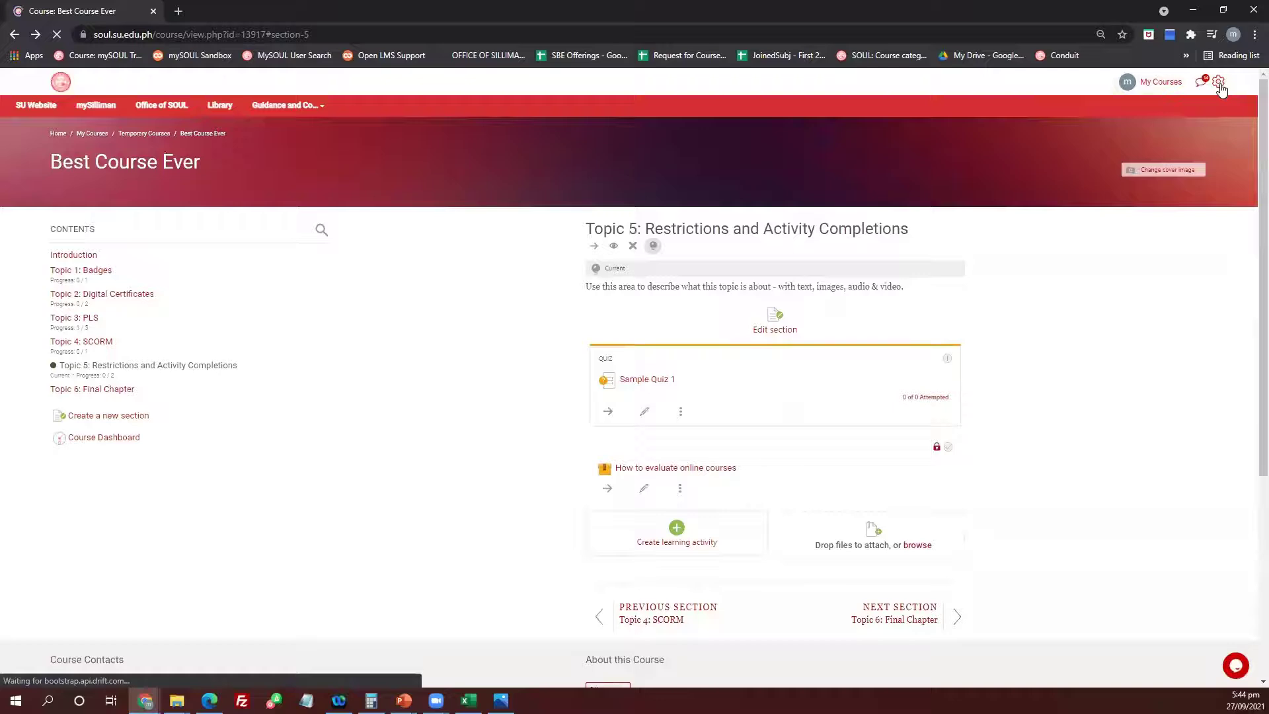
Switch the role in the course to Student.
left_click(1217, 82)
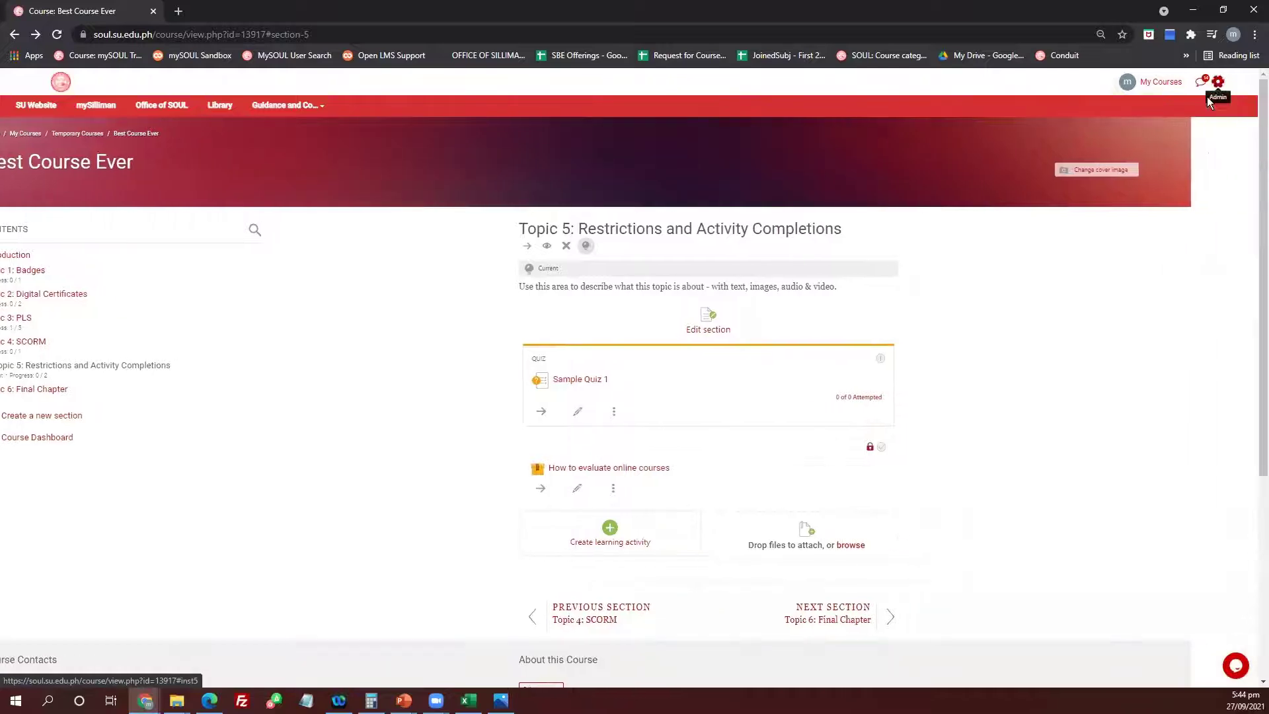
left_click(1187, 536)
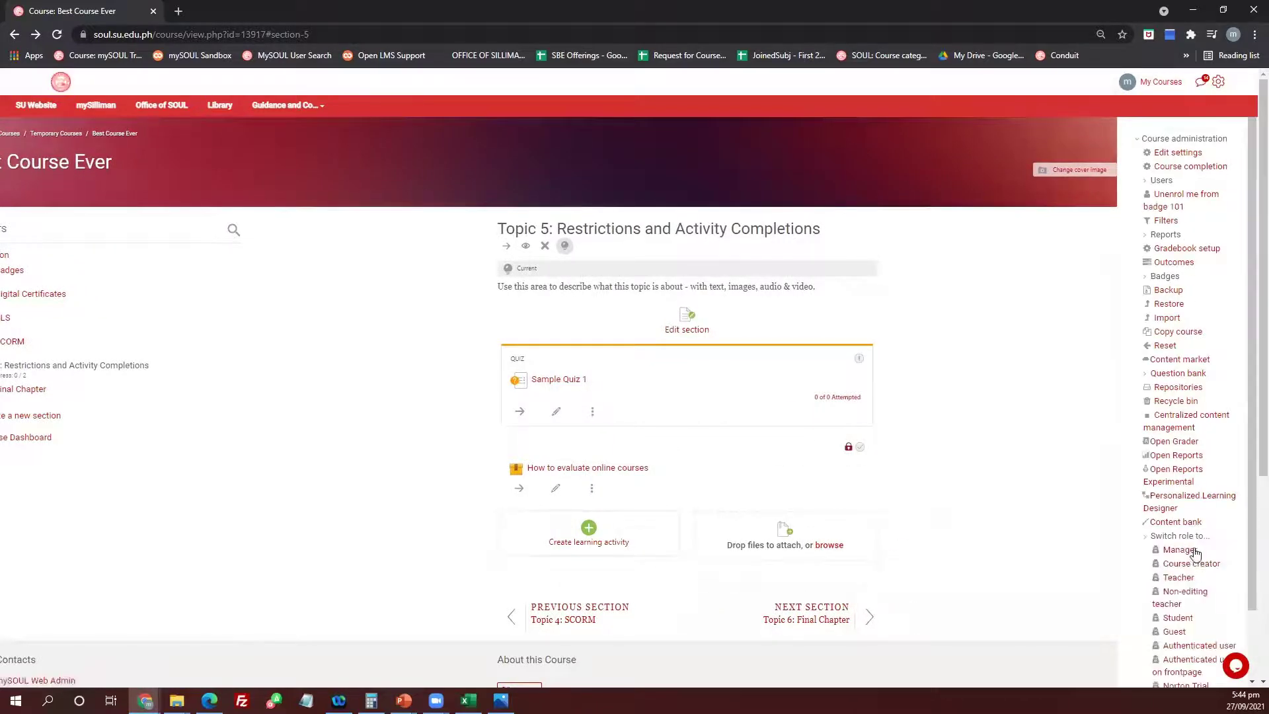
left_click(1177, 617)
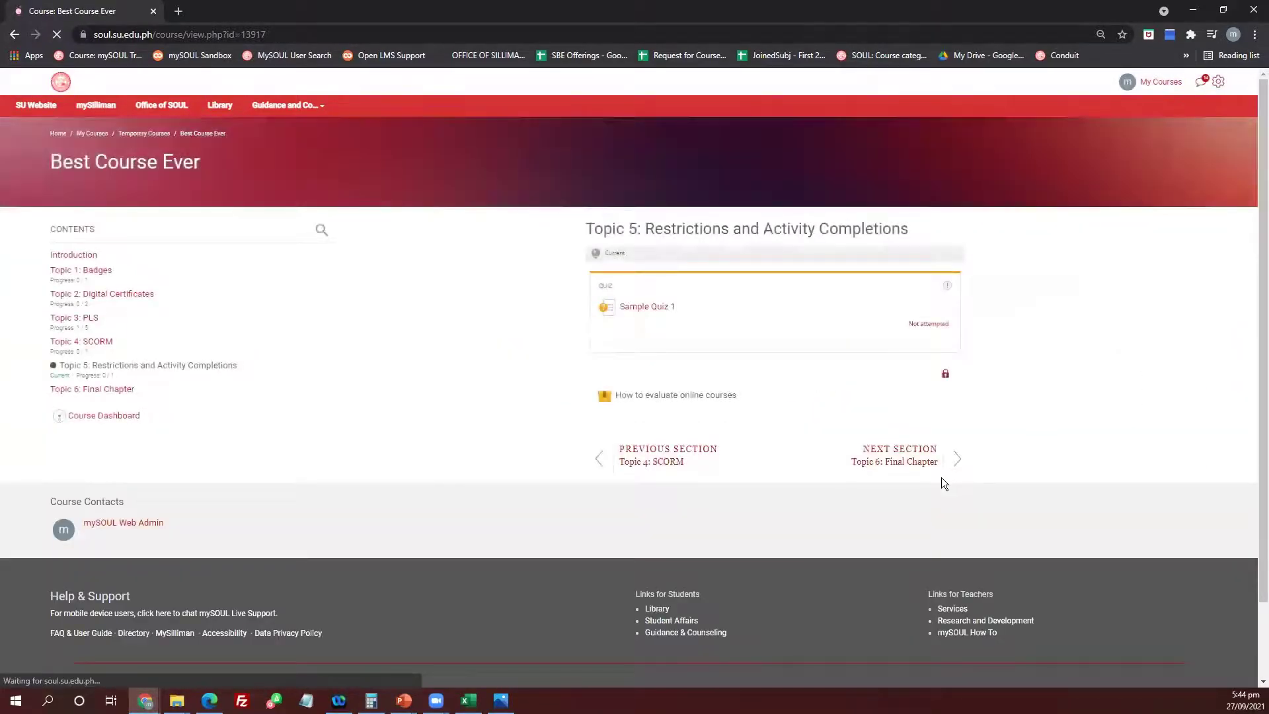
Attempt Sample Quiz 1 with the answers Skill Building, Evidence of Achievement, and Recognition and Credentialing, and submit the attempt.
left_click(662, 314)
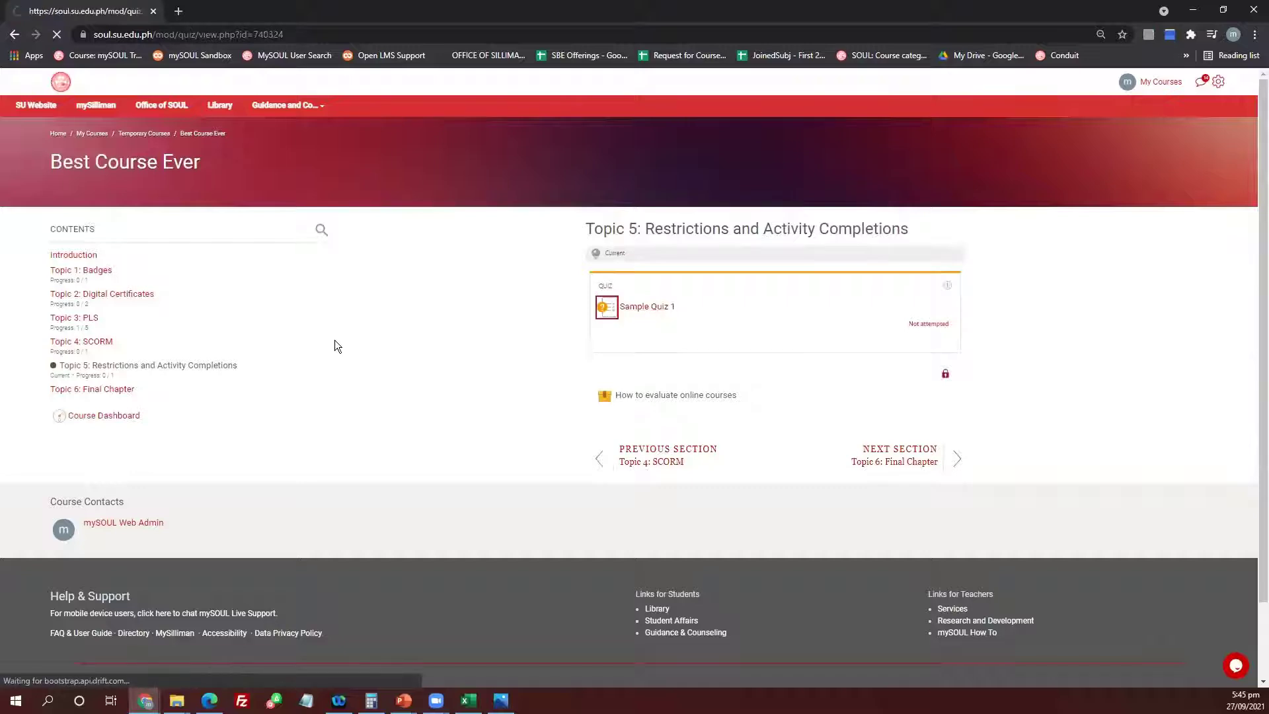
left_click(635, 270)
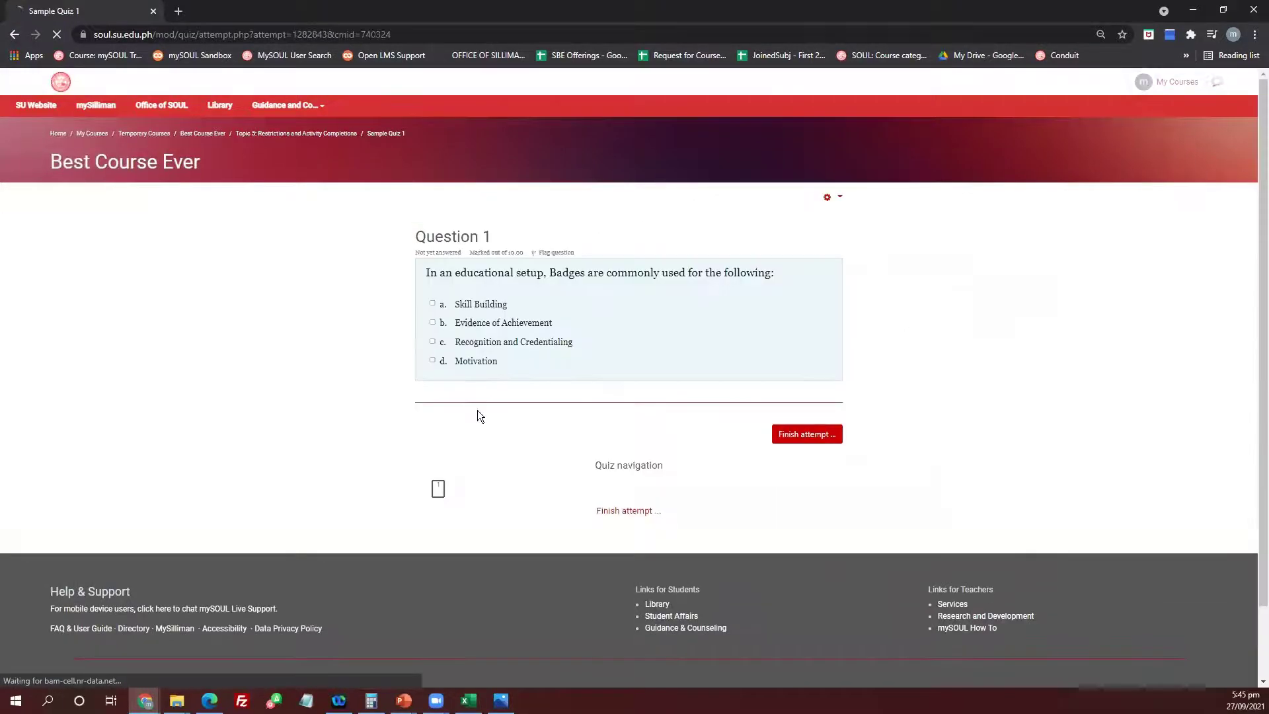
left_click(458, 323)
left_click(465, 341)
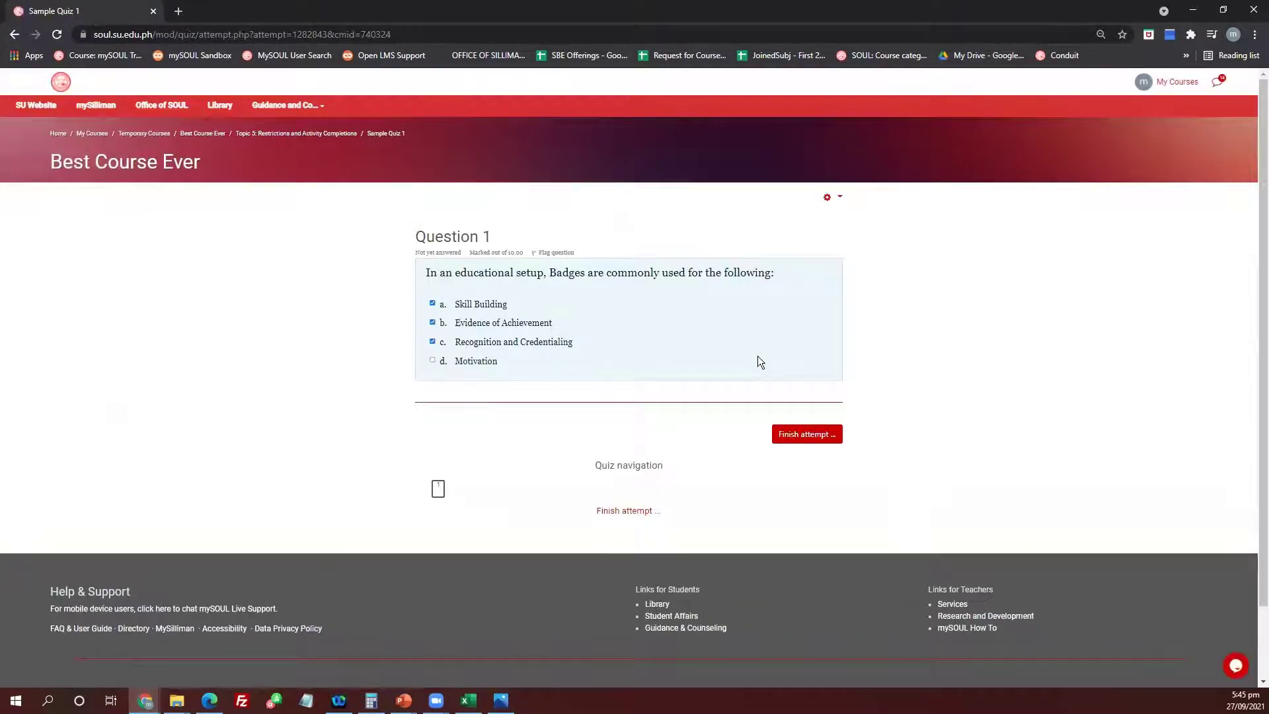
left_click(807, 436)
left_click(641, 339)
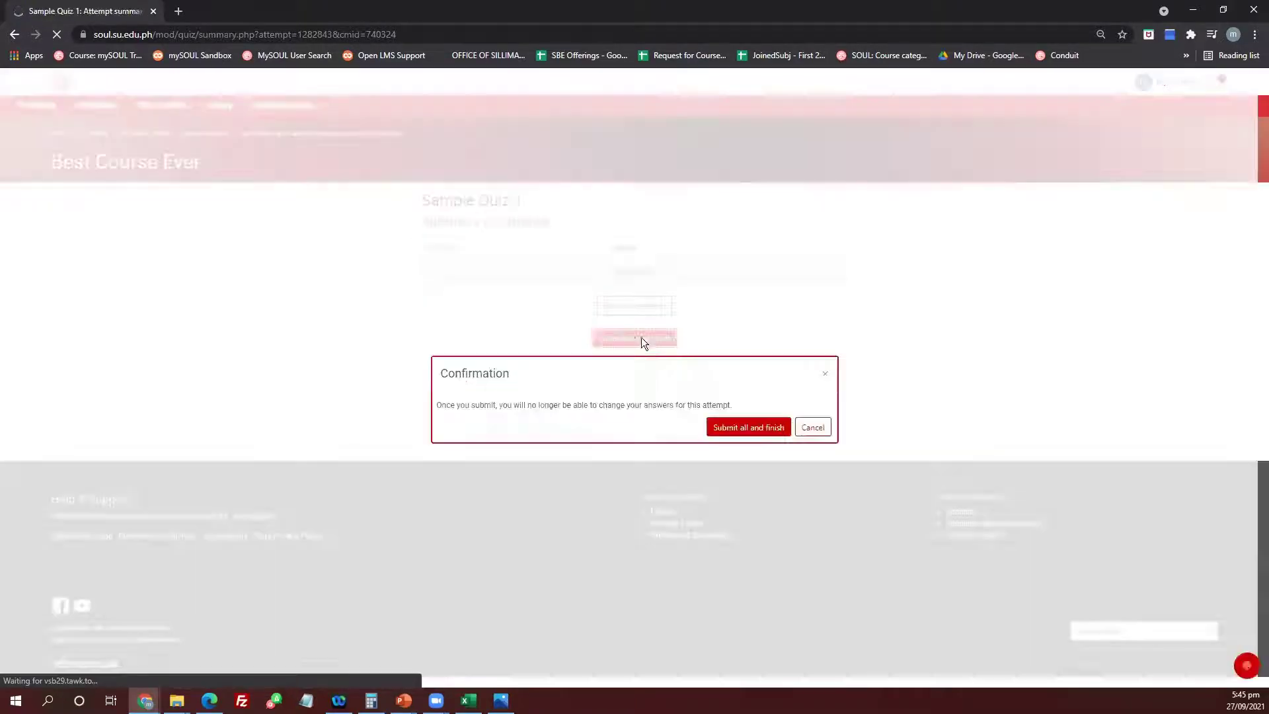
left_click(742, 427)
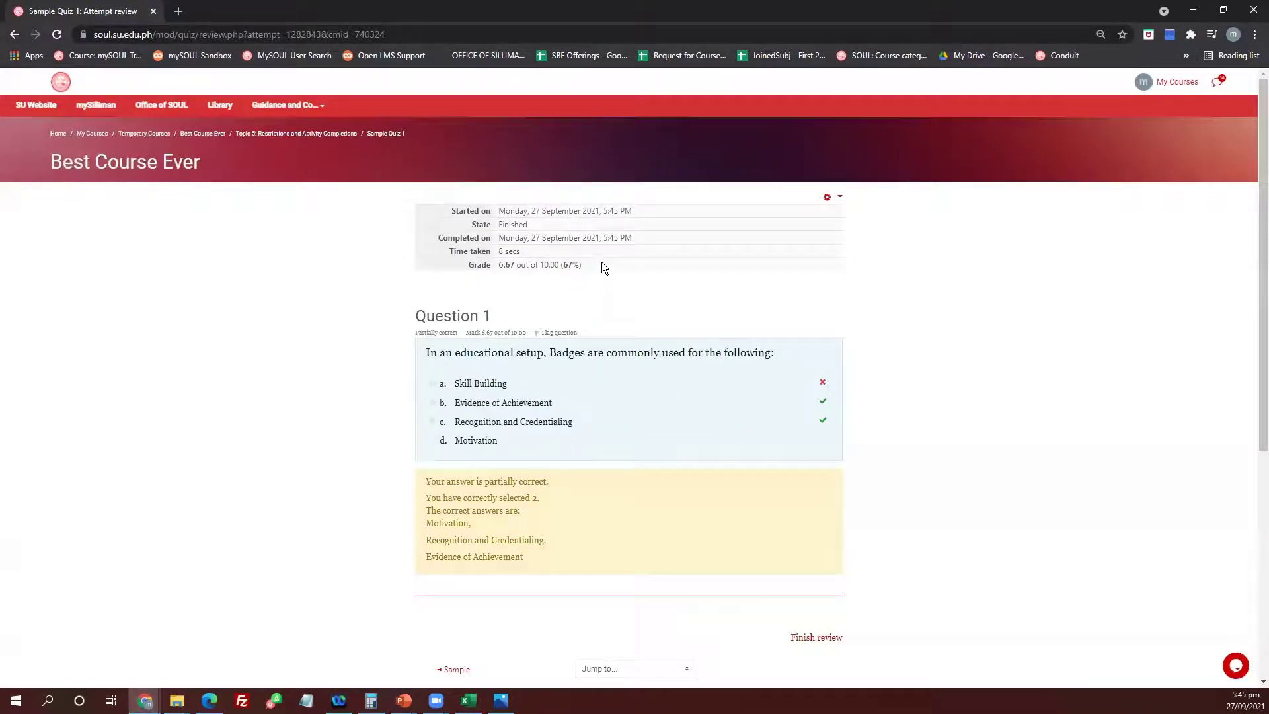
Review the grade and feedback of the quiz attempt, return to the course and check the SCORM package's access restriction.
scroll(605, 263, "down", 2)
scroll(652, 351, "up", 2)
left_click(147, 159)
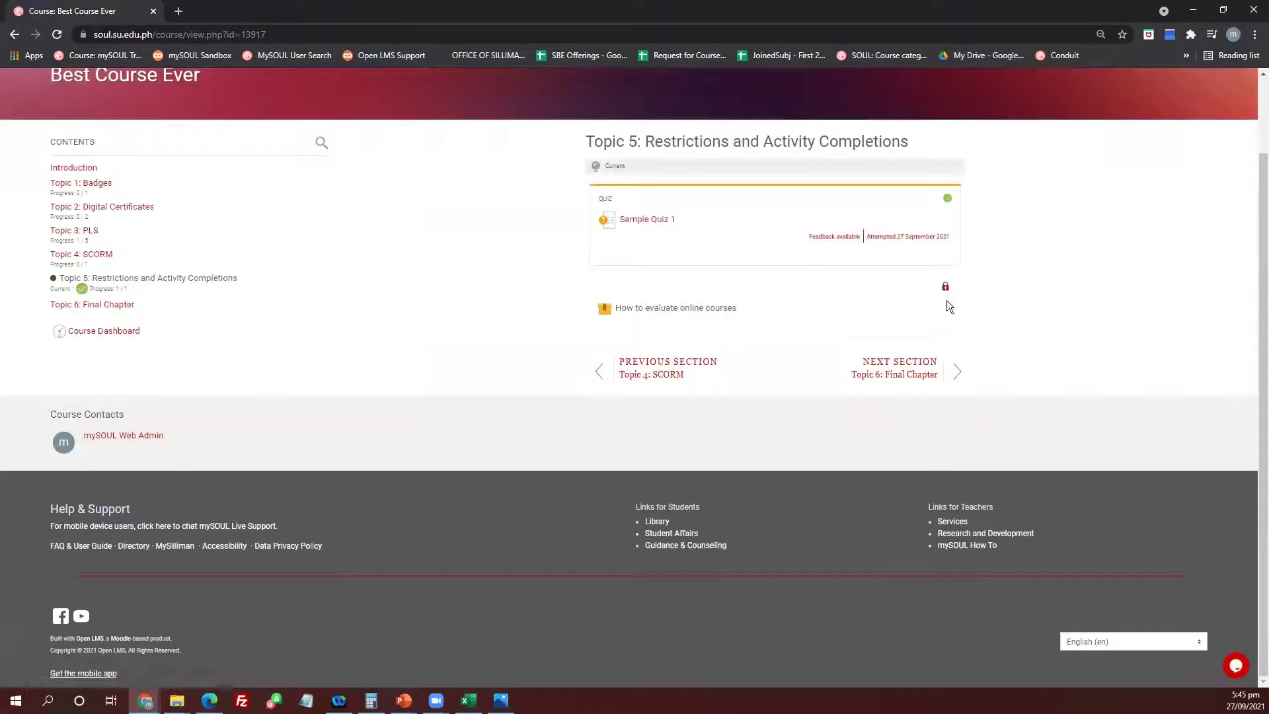
mouse_move(946, 290)
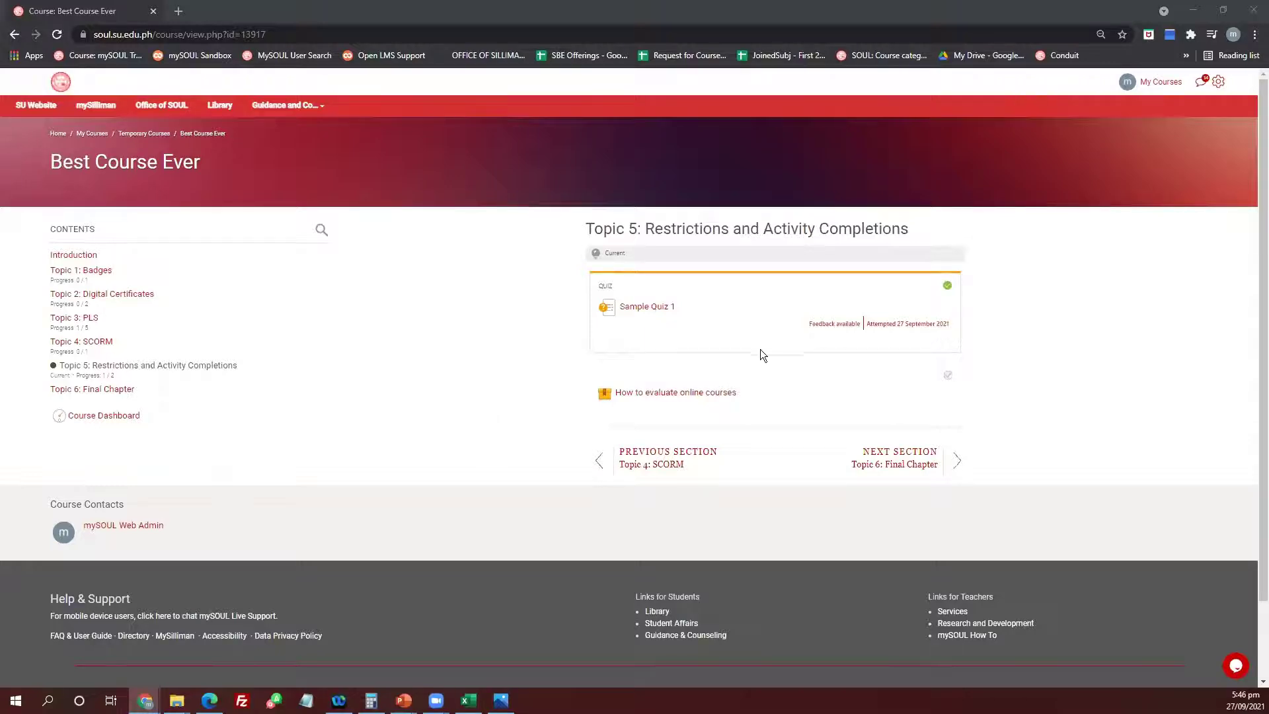
Open How to evaluate online courses, enter the SCORM content to check access, and return to the course.
left_click(684, 395)
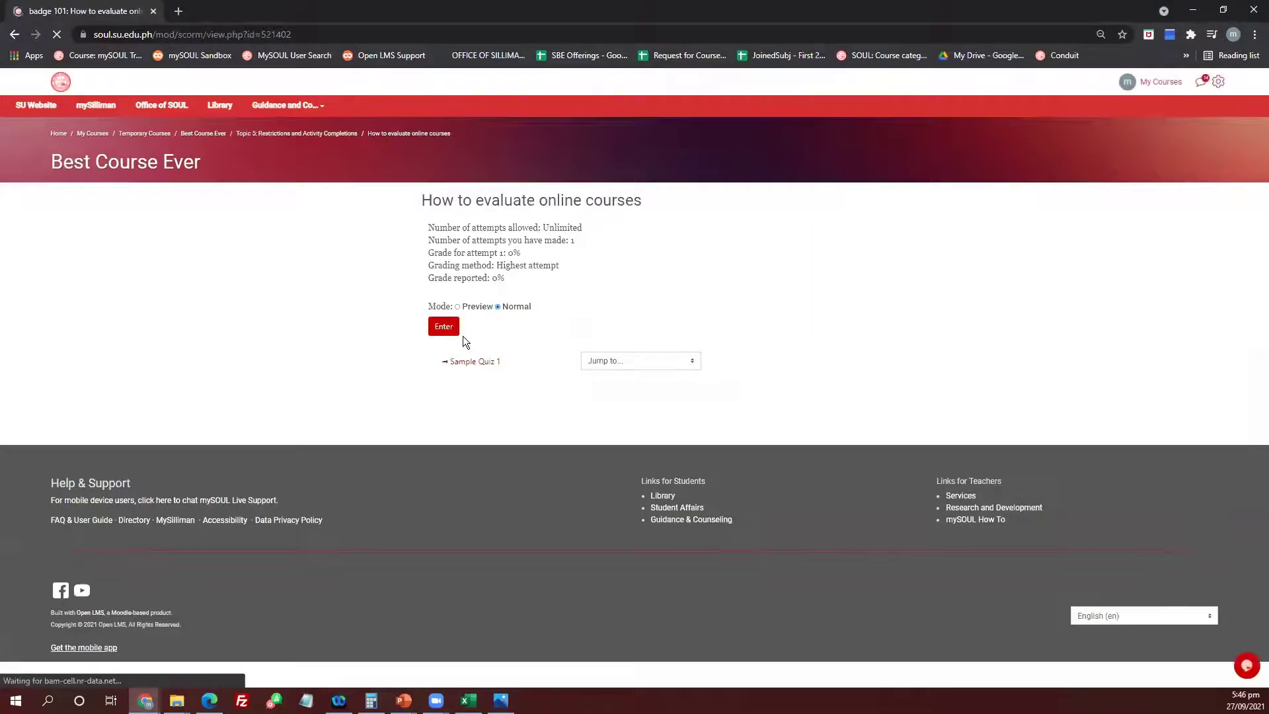
left_click(444, 326)
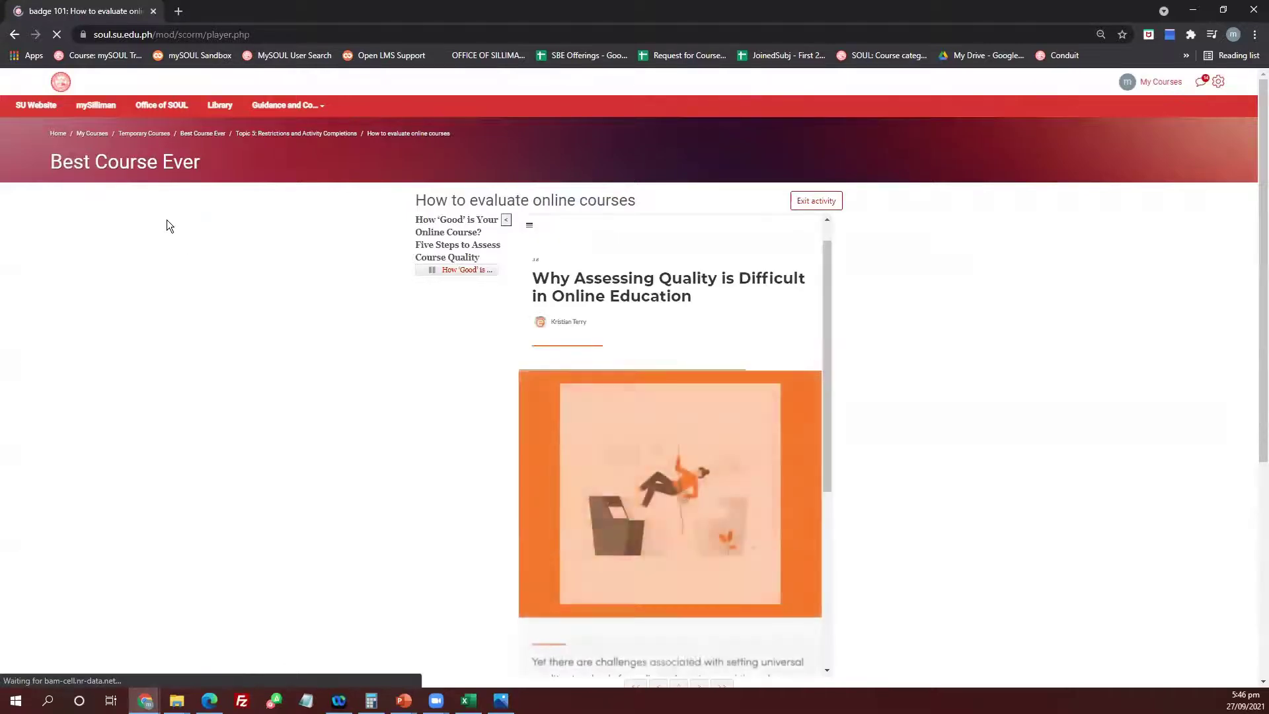
left_click(139, 168)
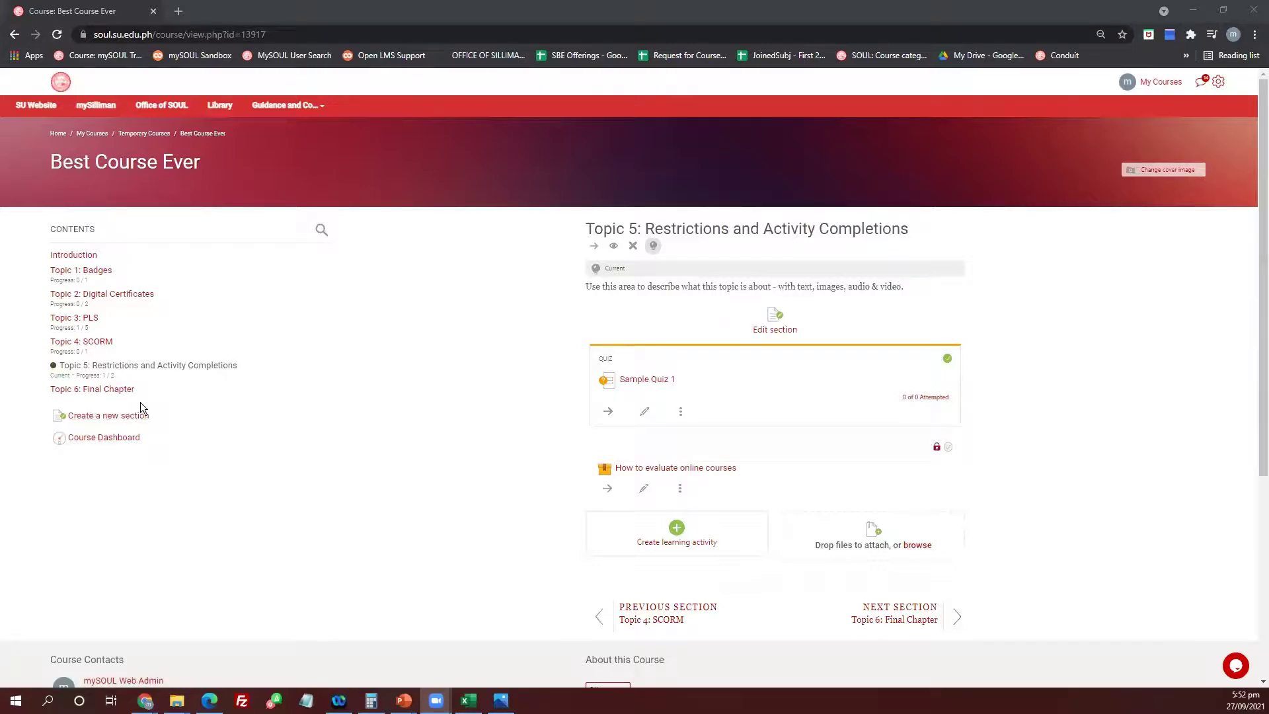
Add an activity completion restriction to the Topic 6: Final Chapter section, requiring Sample Quiz 1 to be marked complete.
left_click(93, 392)
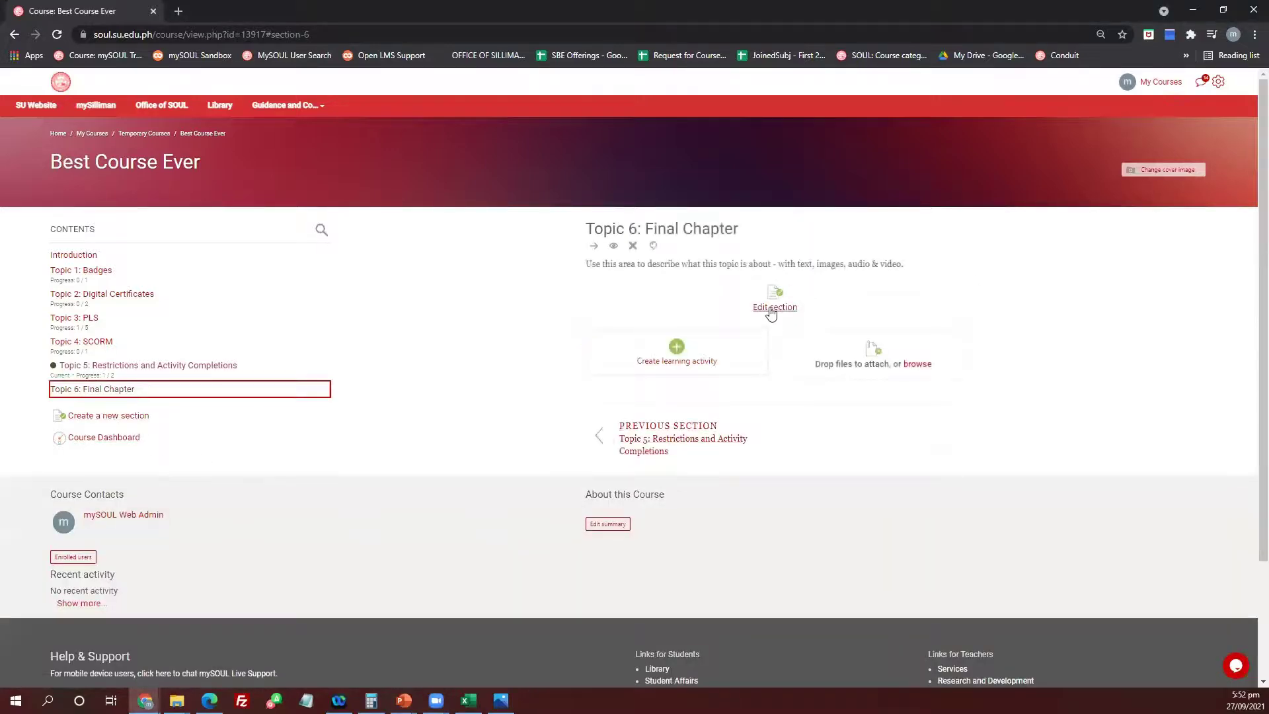
left_click(771, 308)
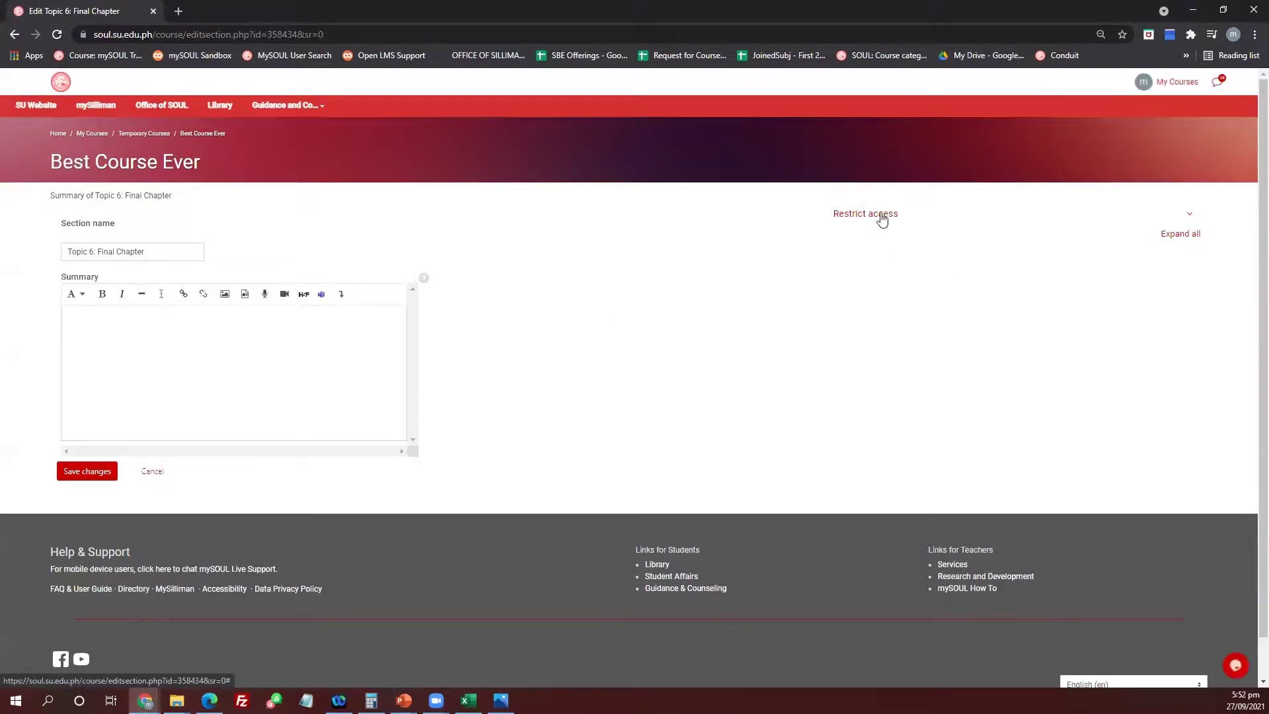
left_click(1188, 220)
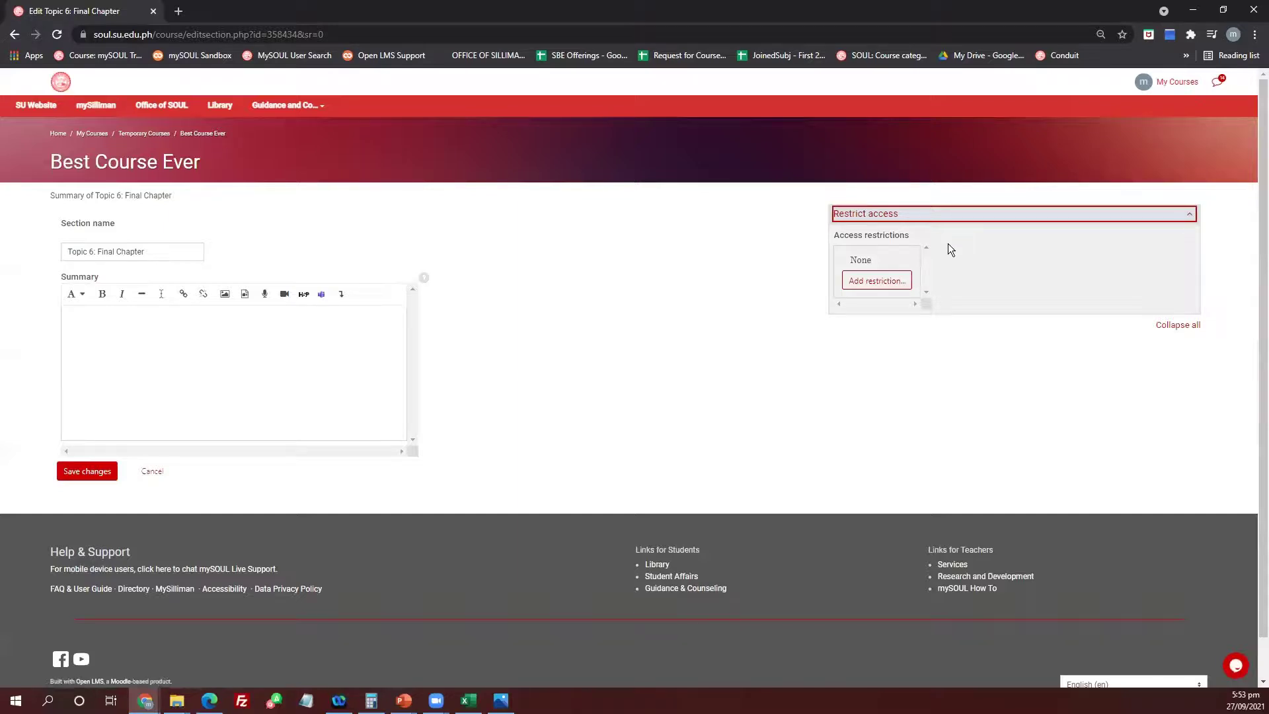
left_click(879, 281)
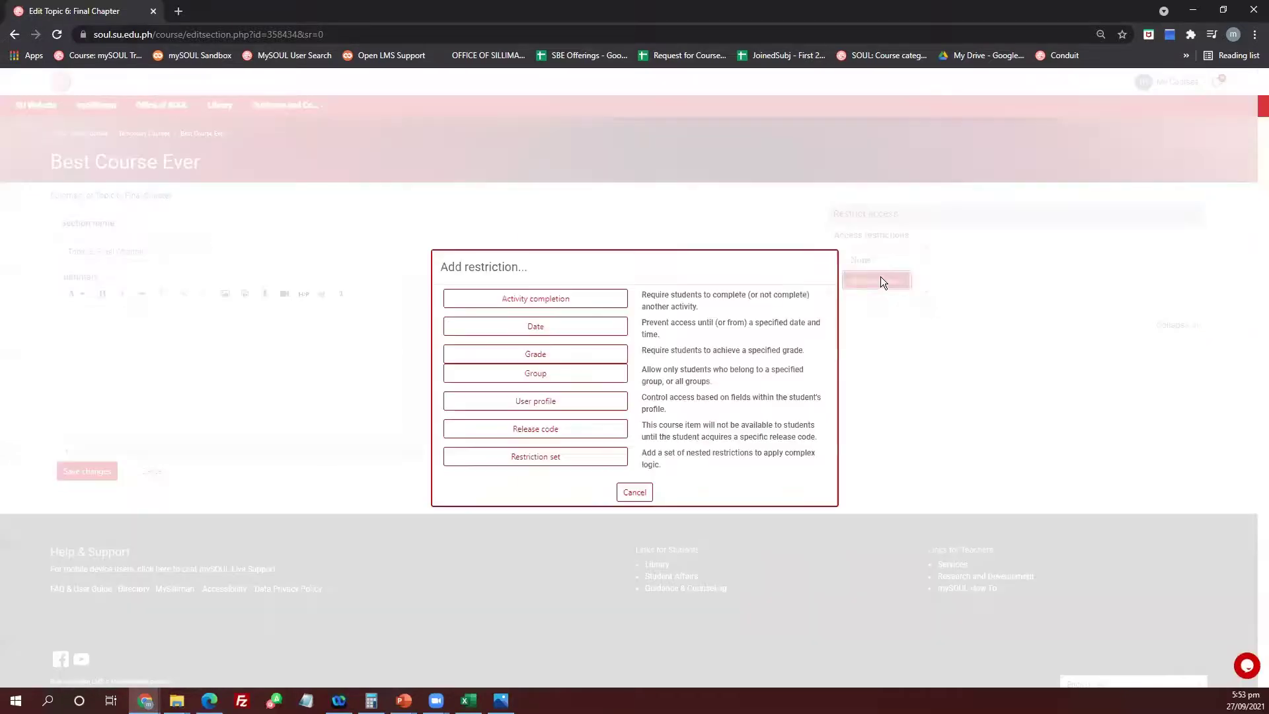
left_click(539, 301)
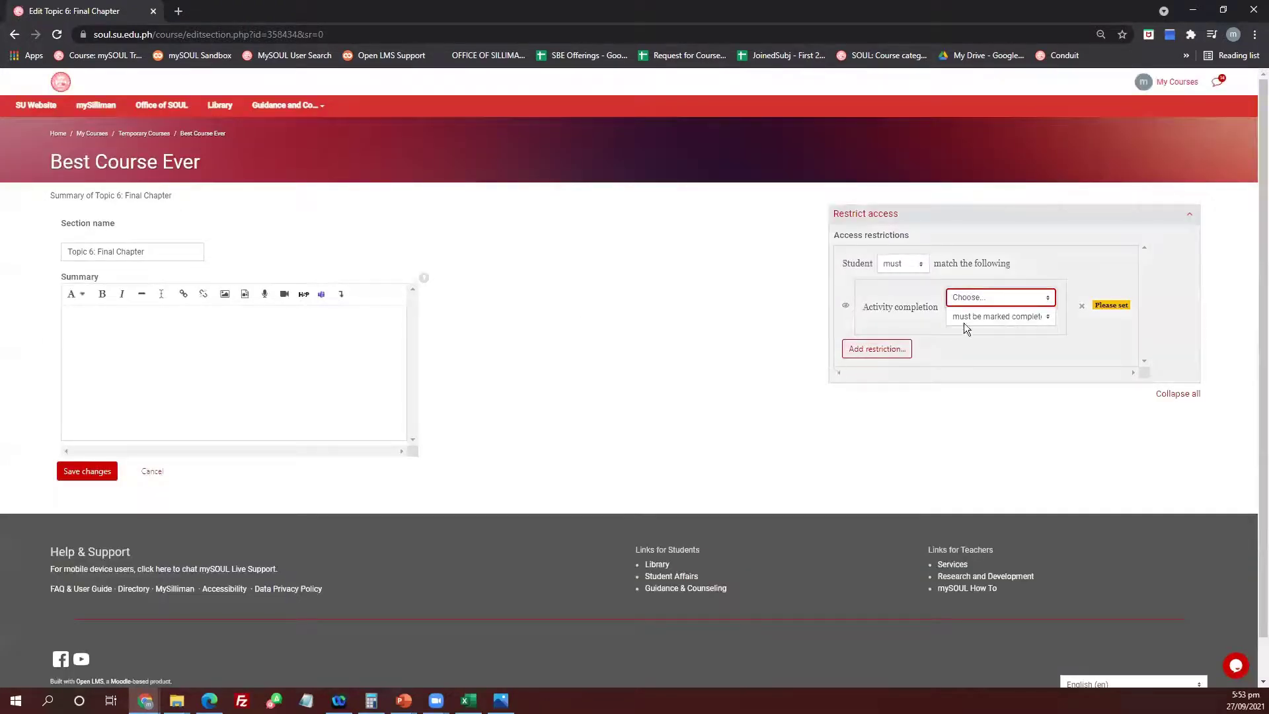
left_click(1008, 298)
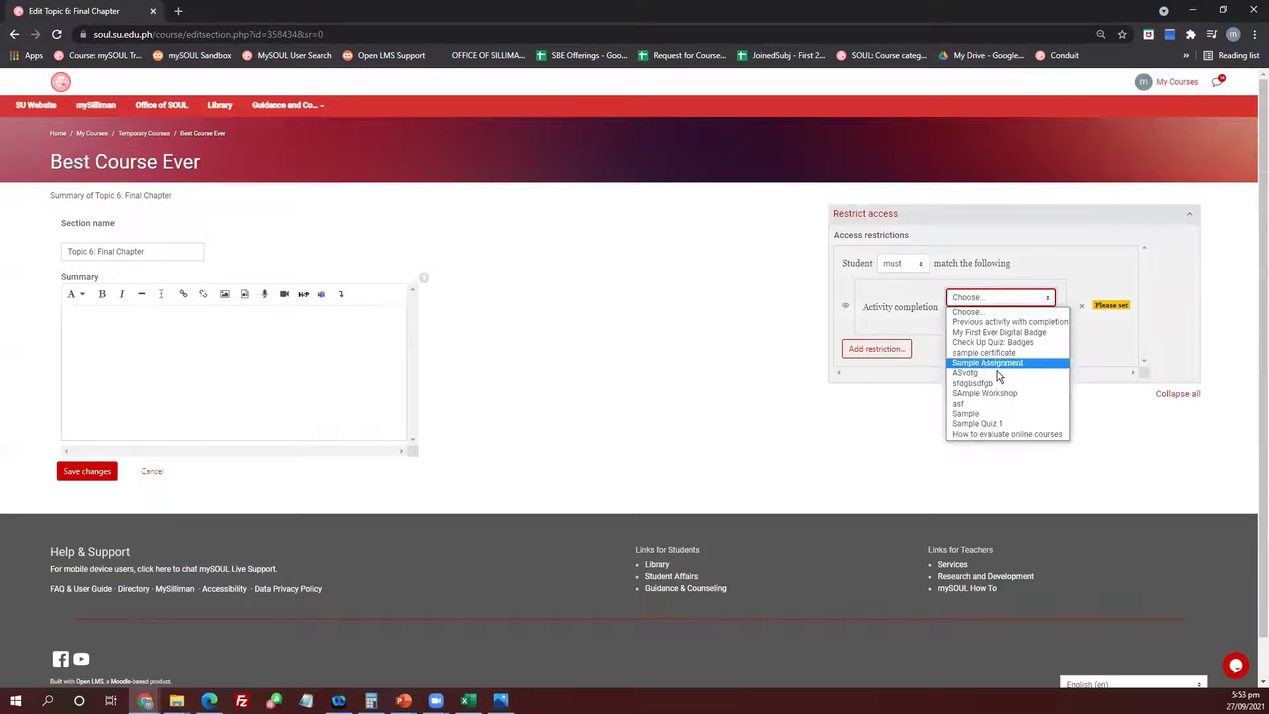
left_click(999, 424)
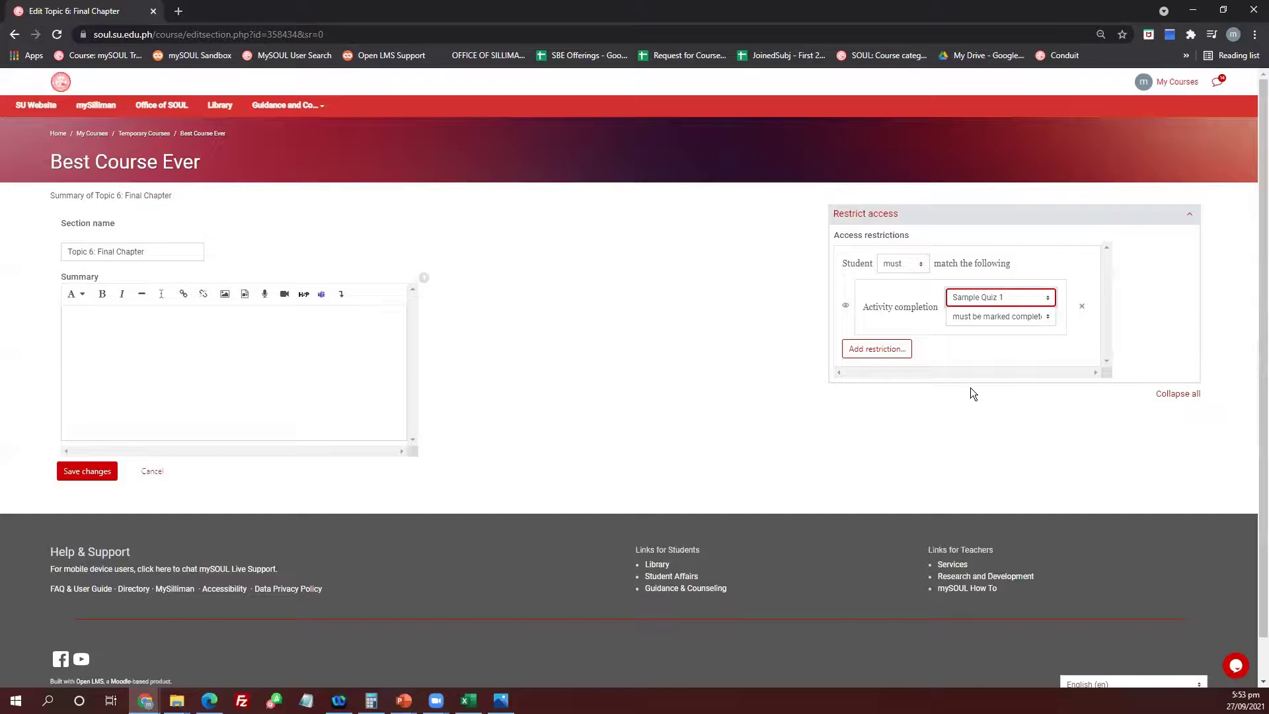
Add a grade restriction to the section requiring at least 70% in Sample Quiz 1, and save the section's changes.
left_click(890, 348)
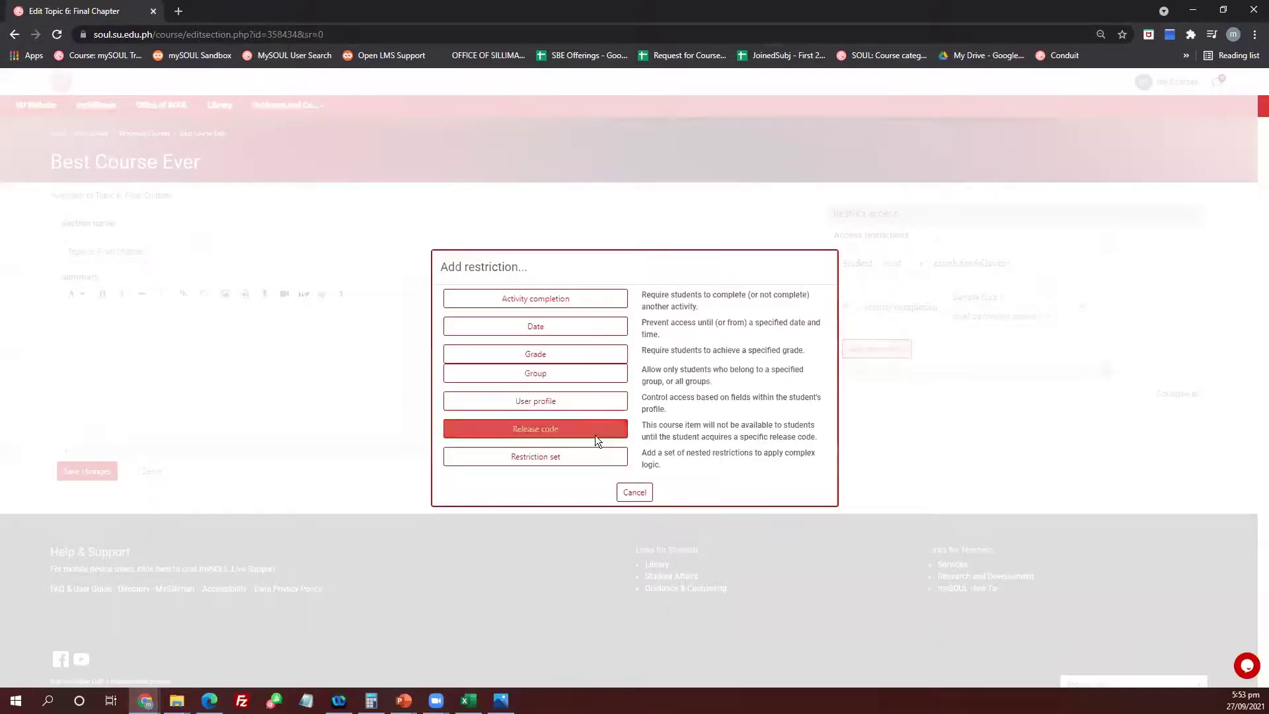
left_click(553, 360)
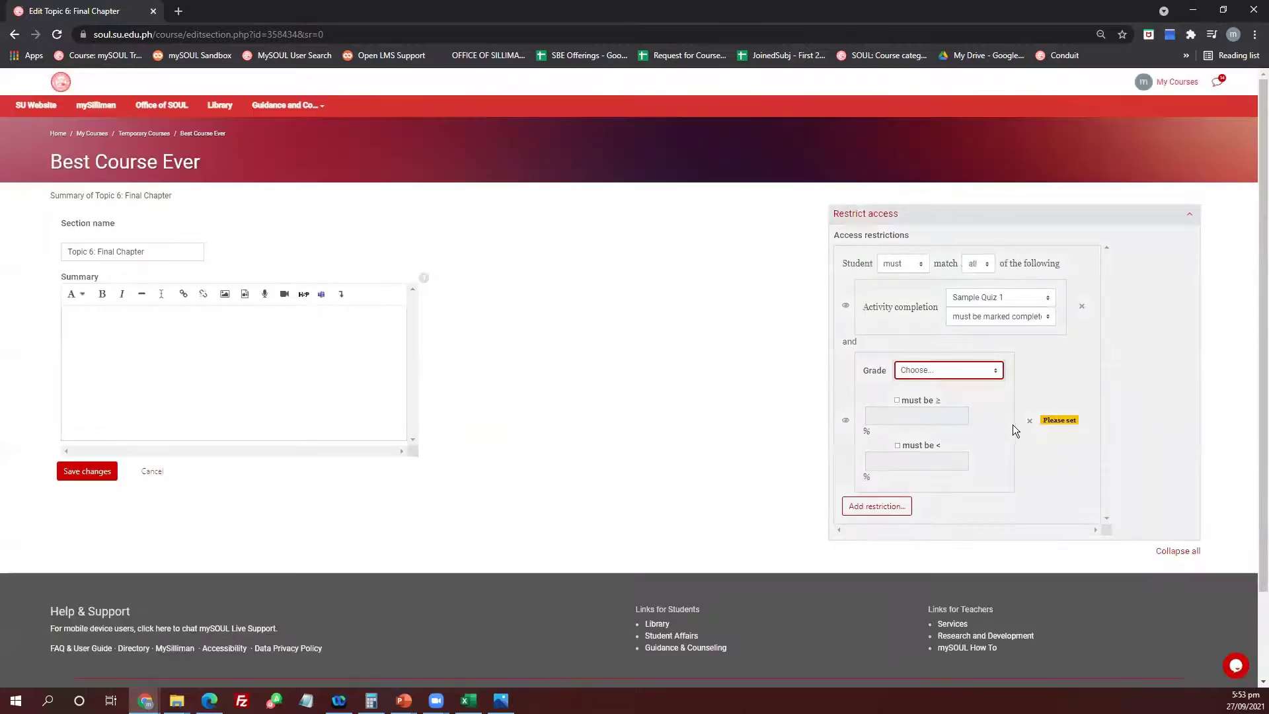
left_click(969, 370)
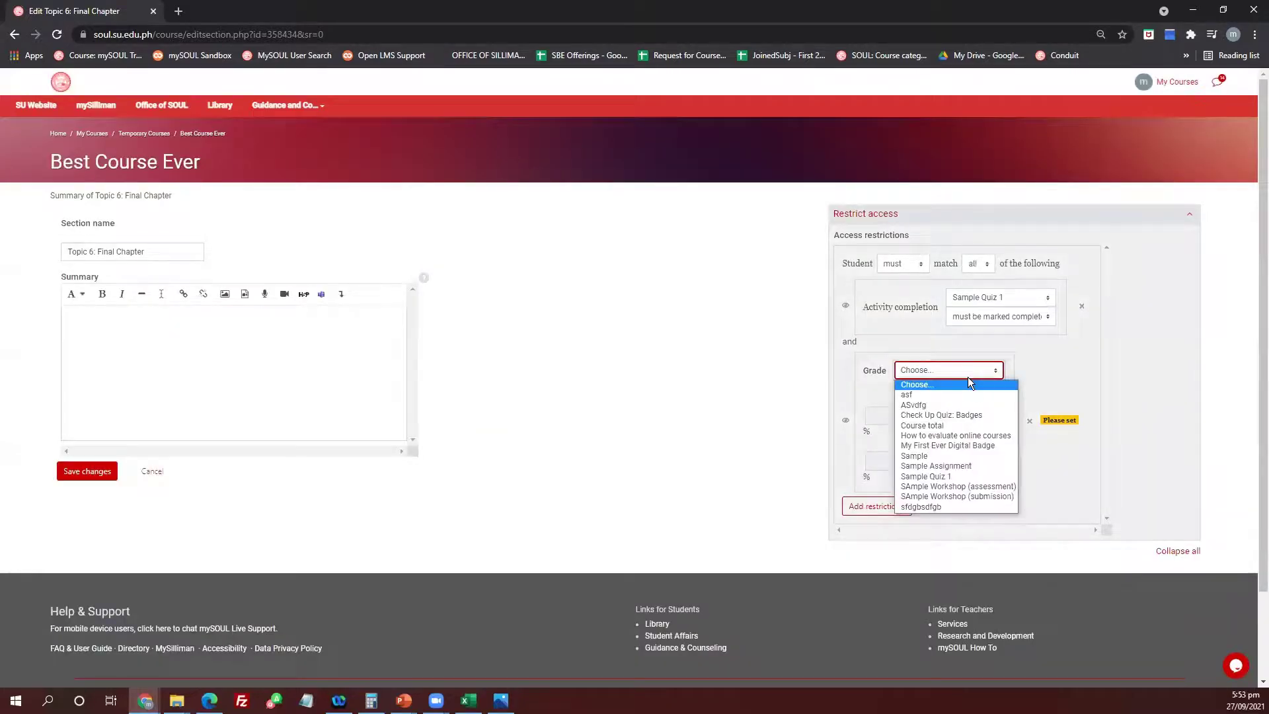
left_click(937, 477)
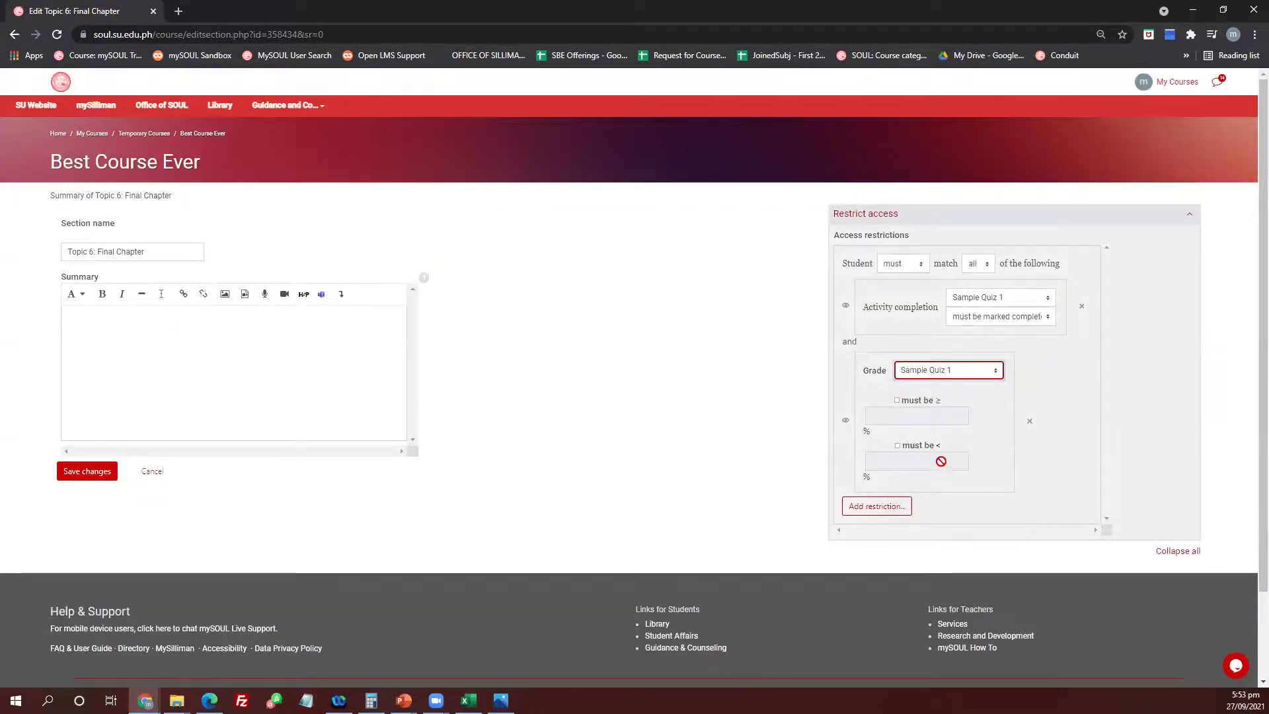
left_click(897, 400)
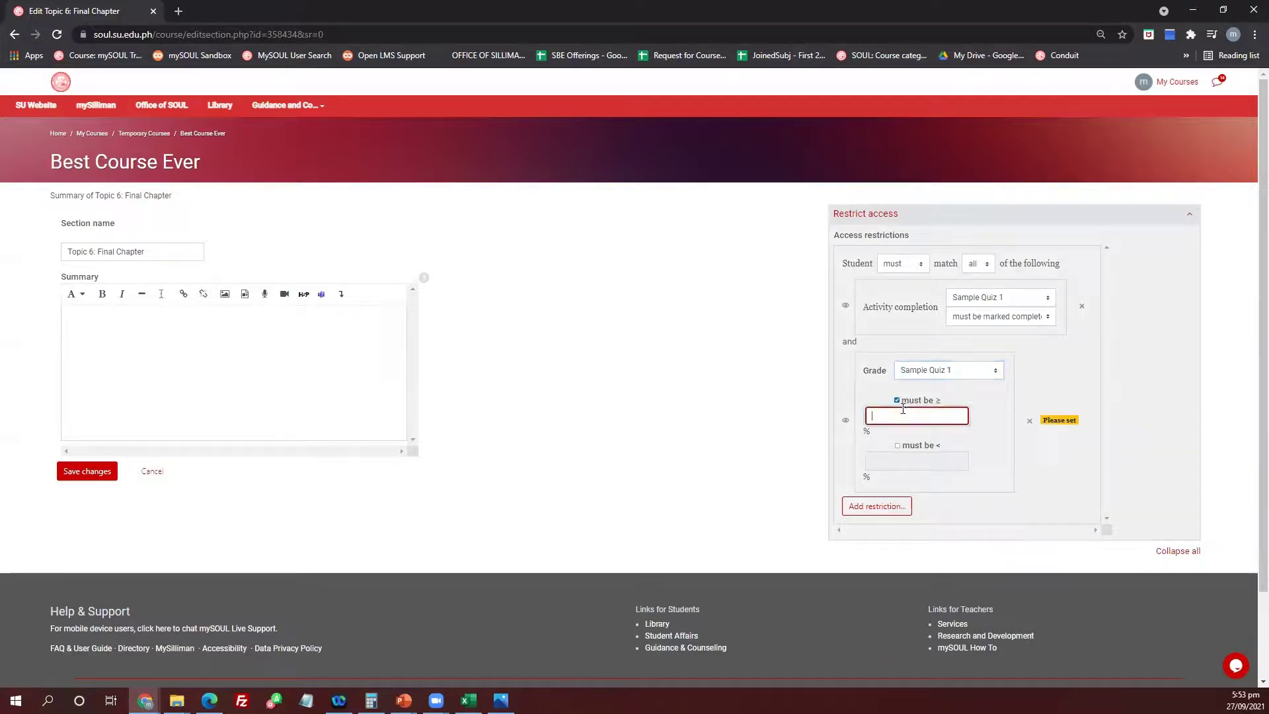
type("70")
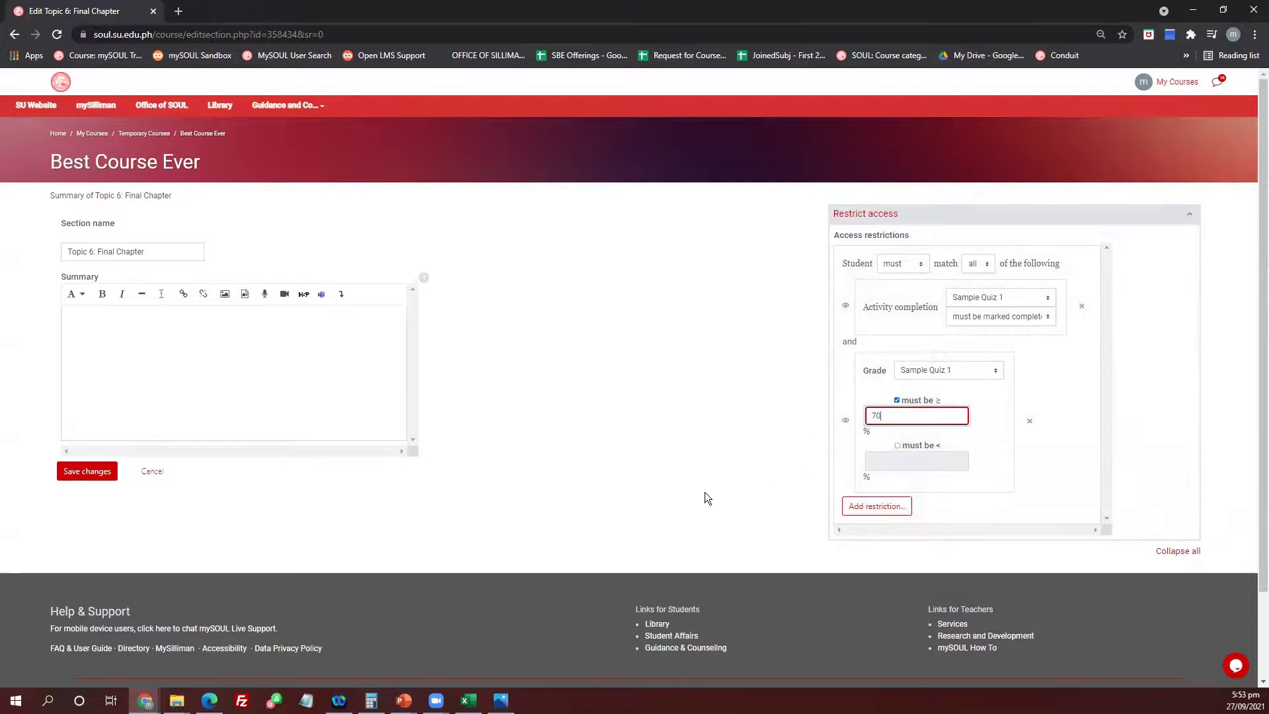
left_click(95, 478)
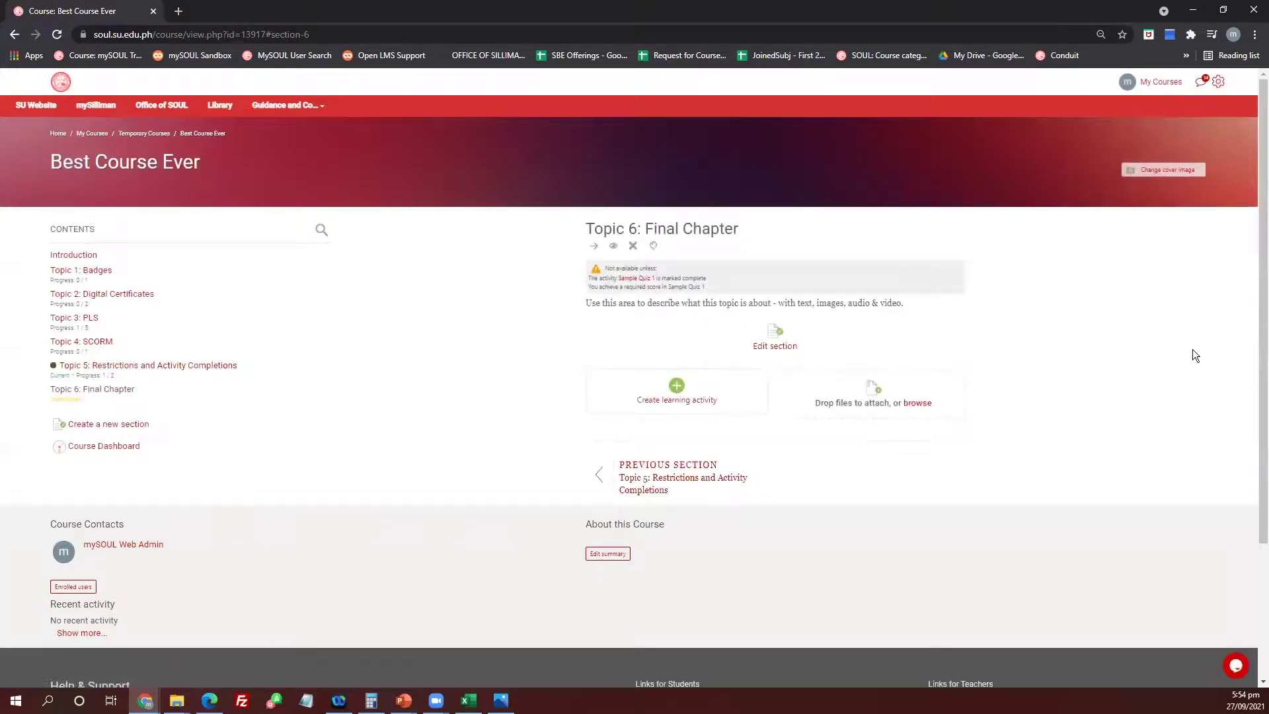
Switch to the Student role to view the course with the section restrictions applied.
left_click(1218, 83)
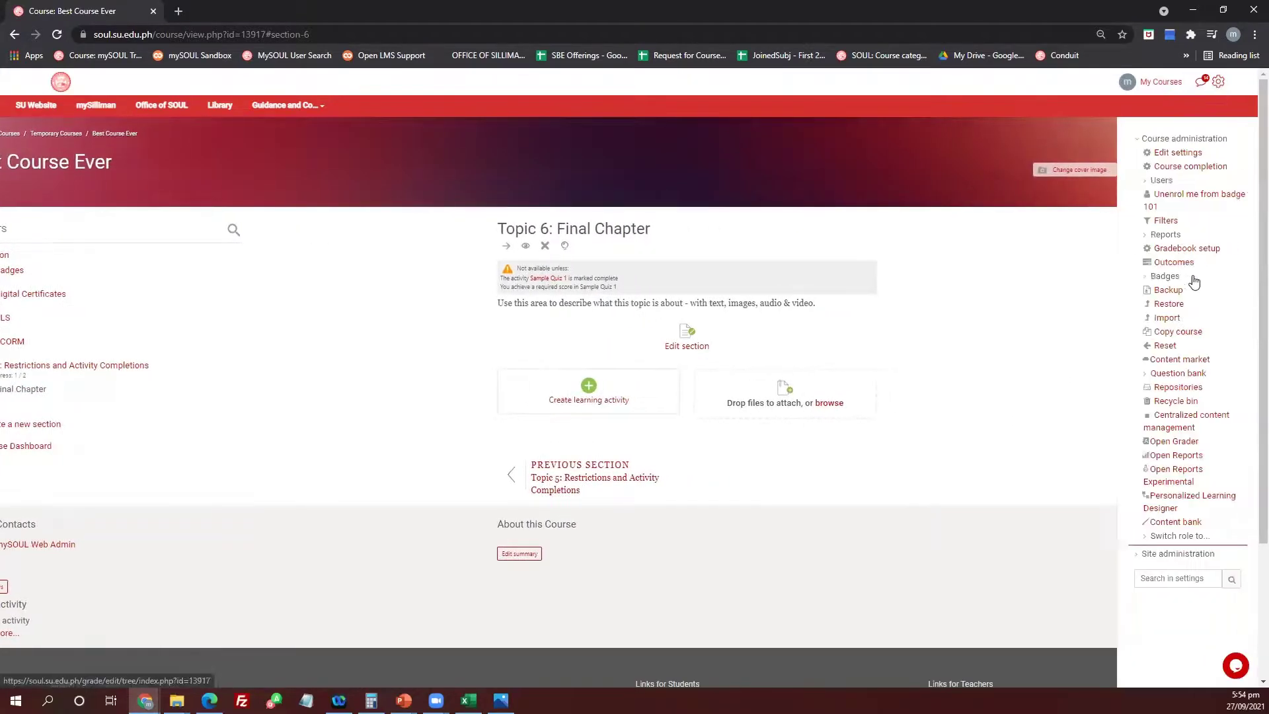
left_click(1179, 536)
left_click(1182, 602)
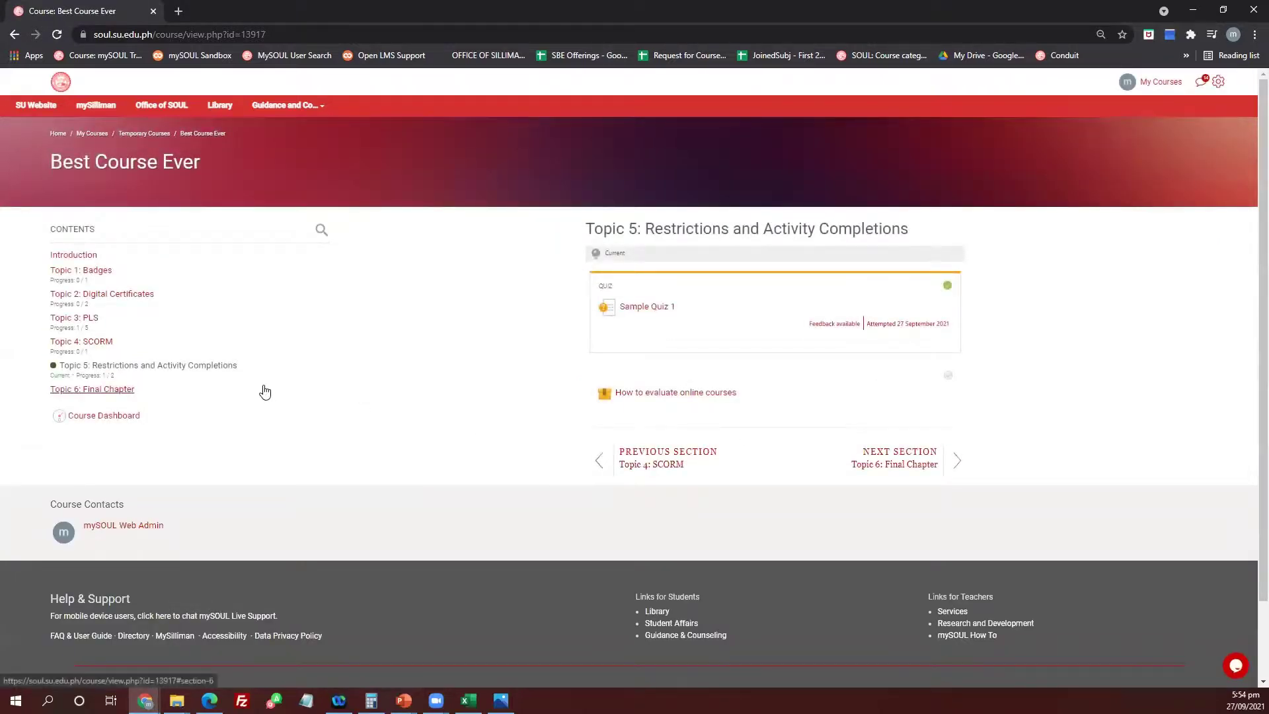
Check the Sample Quiz 1 attempt summary, and view Topic 5 and the access conditions of Topic 6: Final Chapter.
left_click(654, 310)
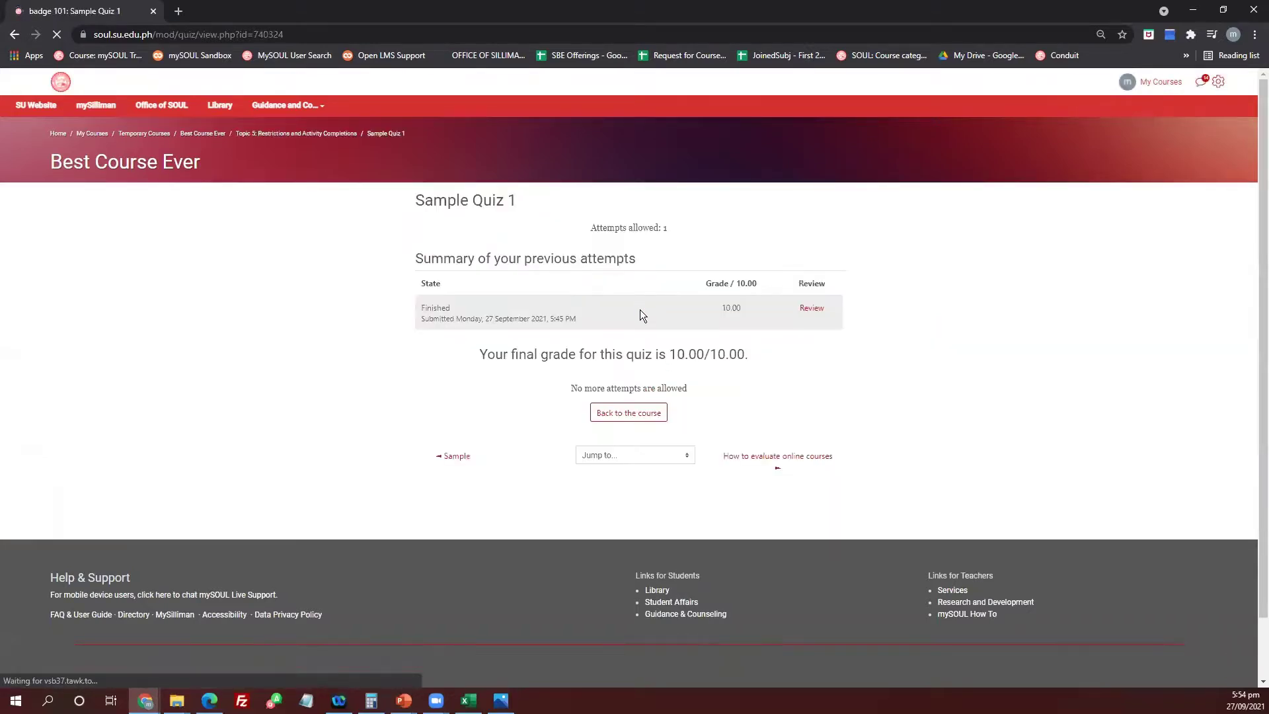
left_click(12, 35)
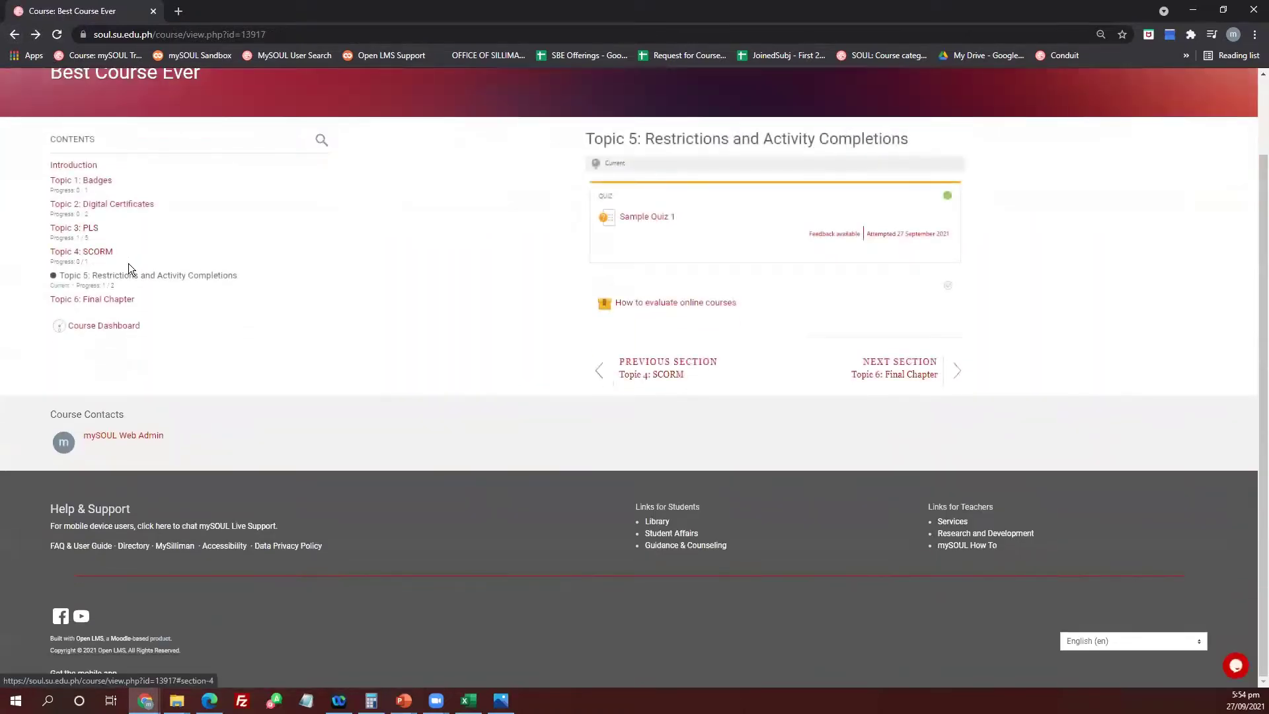
left_click(112, 298)
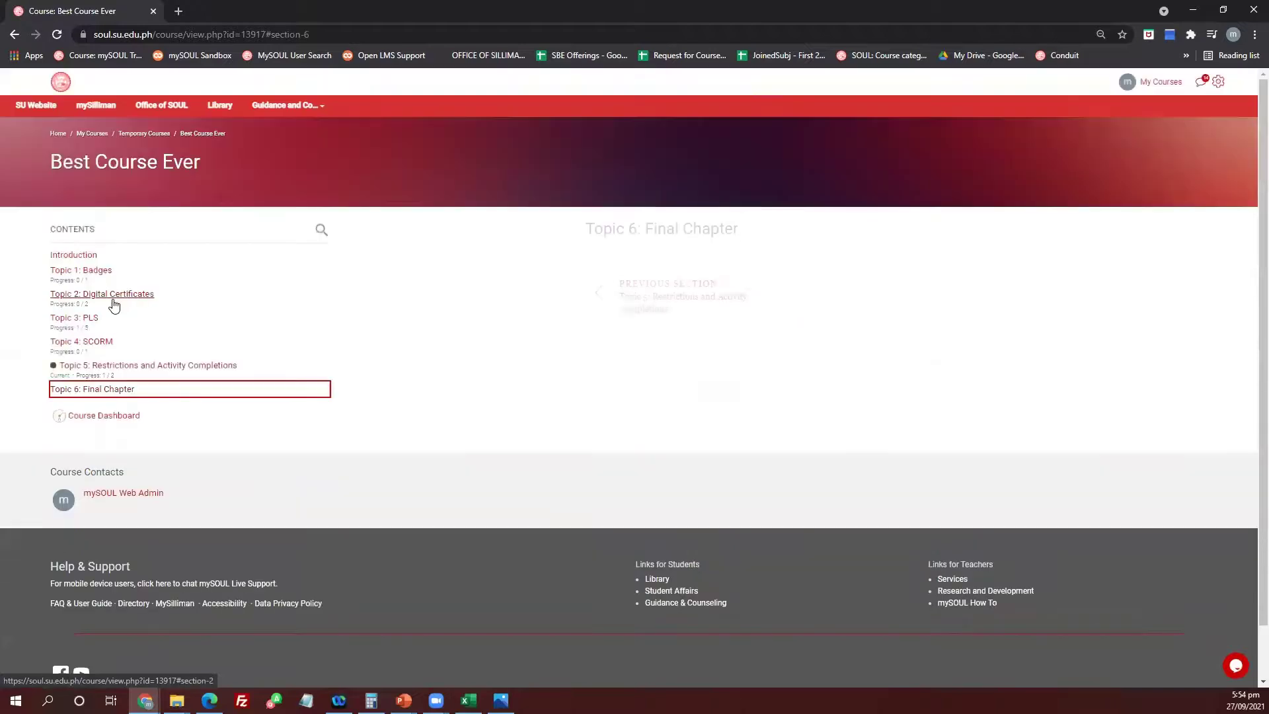
left_click(128, 370)
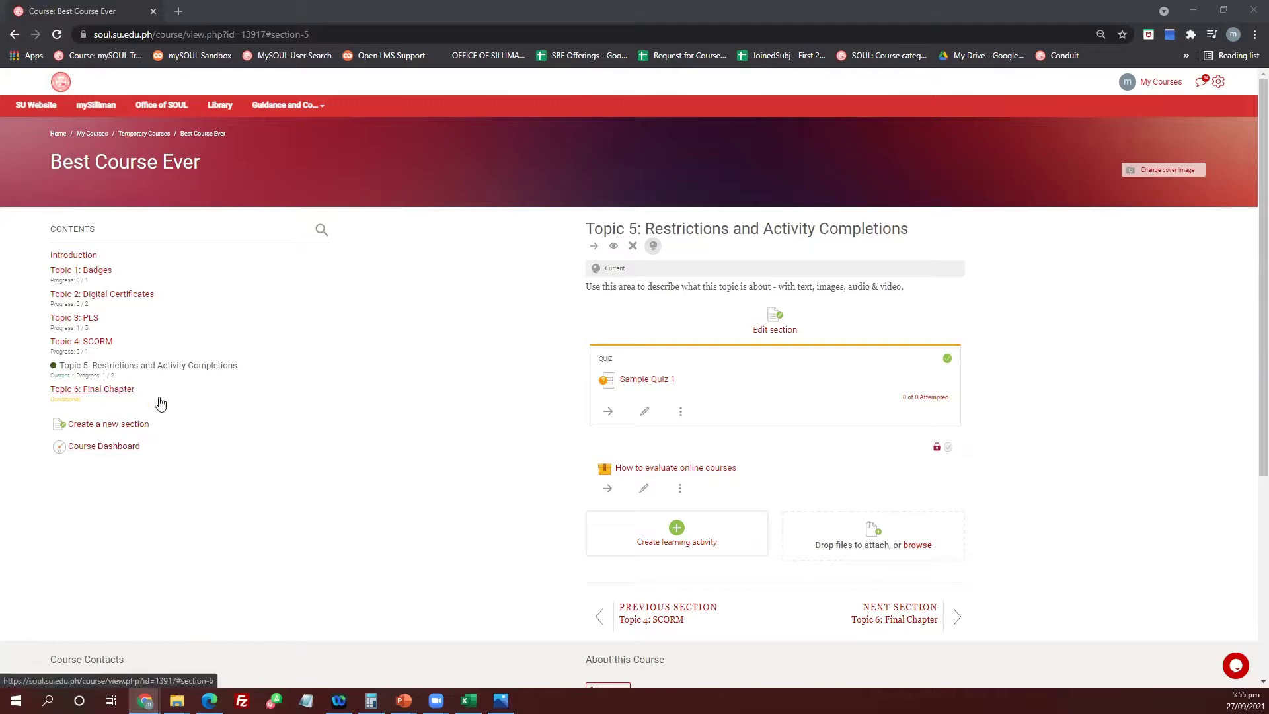
left_click(83, 396)
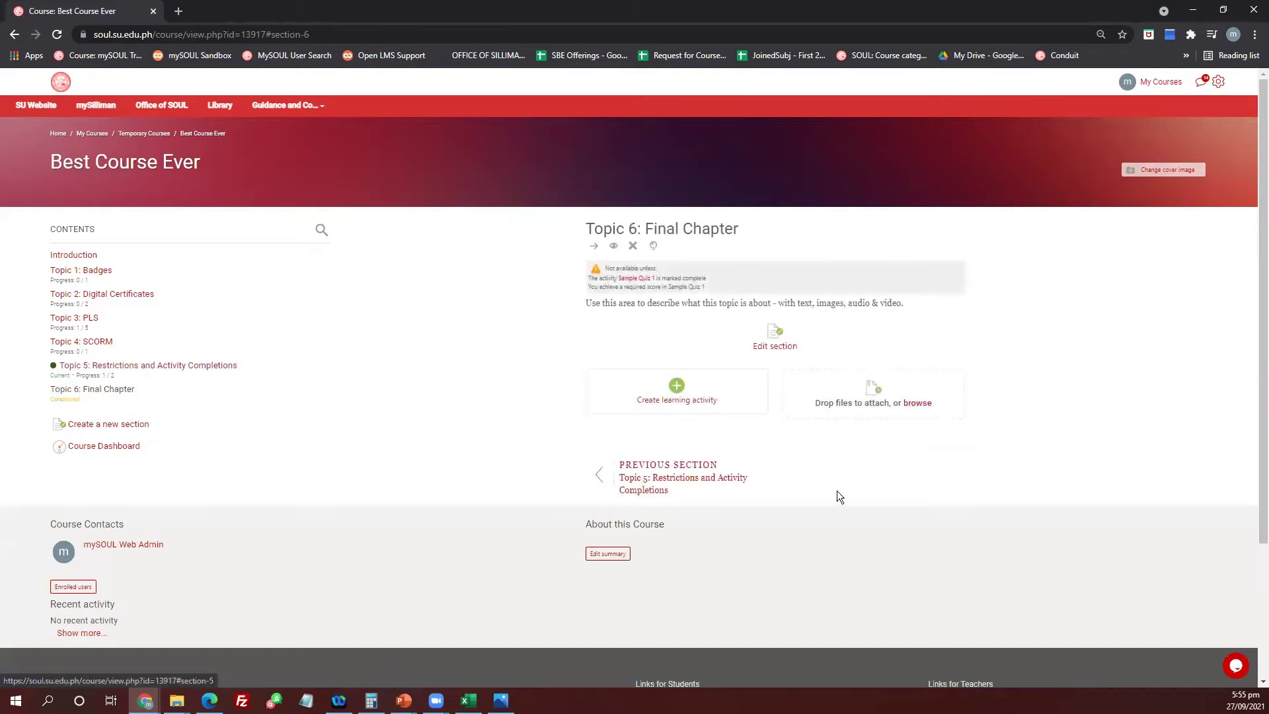